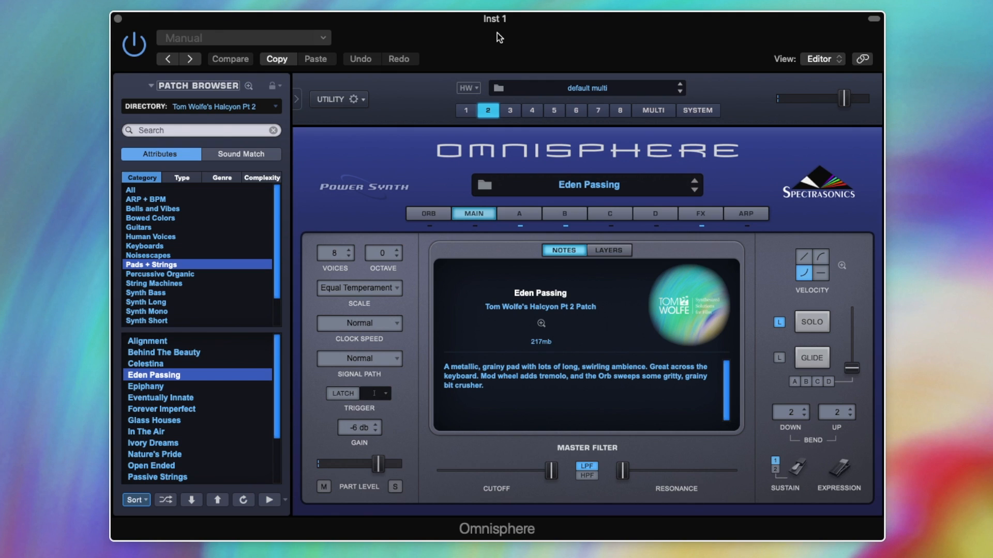
# - Open layer A of part 1 and enable granular synthesis in its oscillator
pyautogui.click(467, 109)
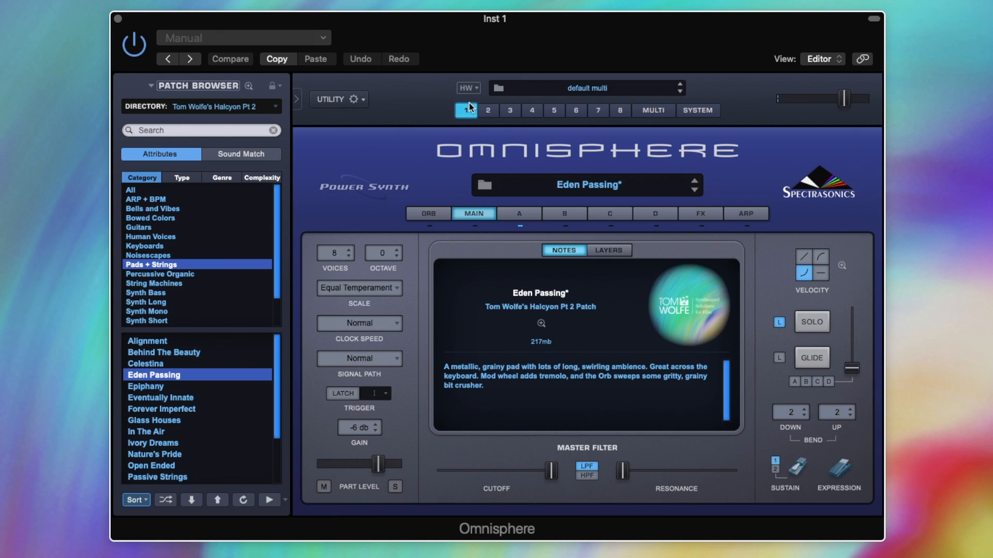
pyautogui.click(526, 213)
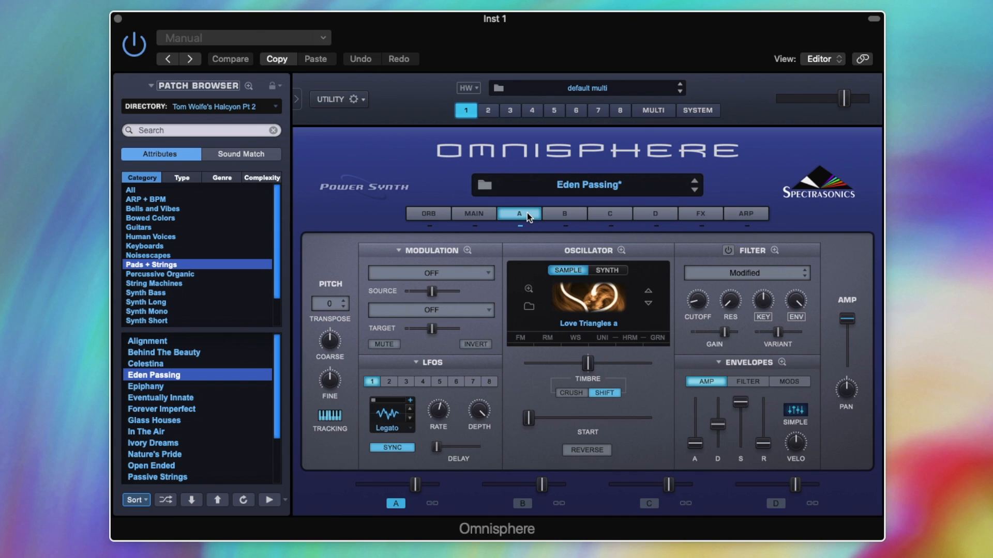
pyautogui.click(658, 338)
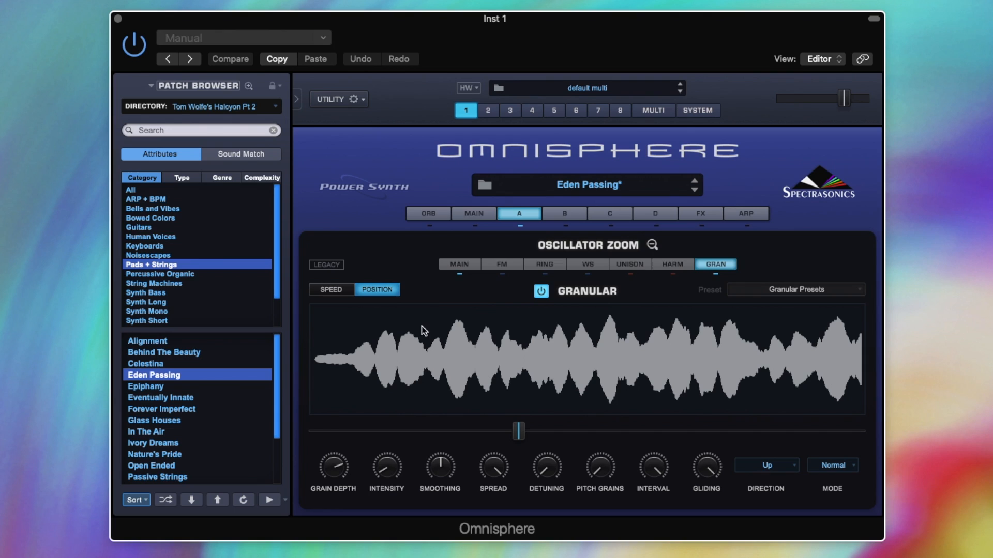
# - Show the LFO1 modulation of layer A's granular position, review its LFO waveform, and unmute the modulation
pyautogui.rightClick(519, 431)
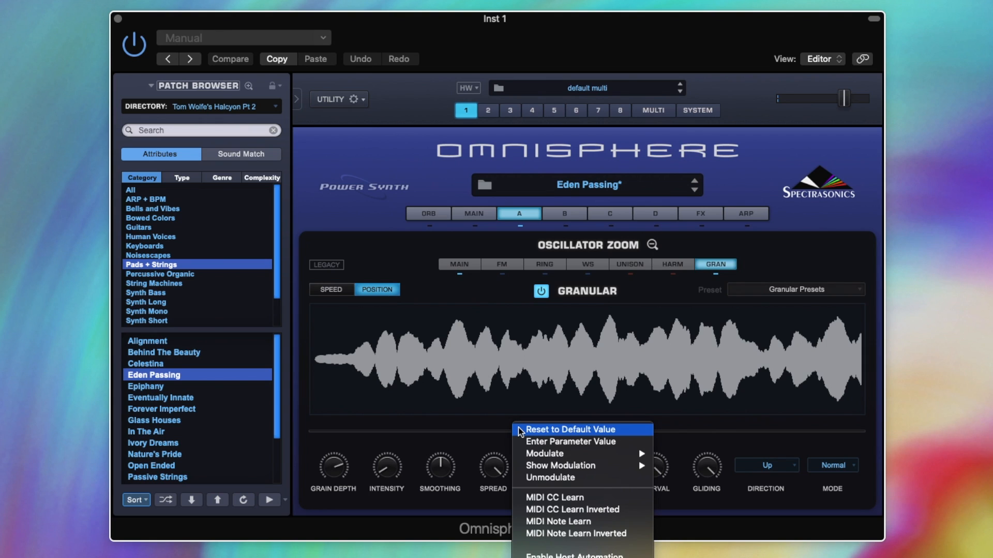
pyautogui.moveTo(541, 465)
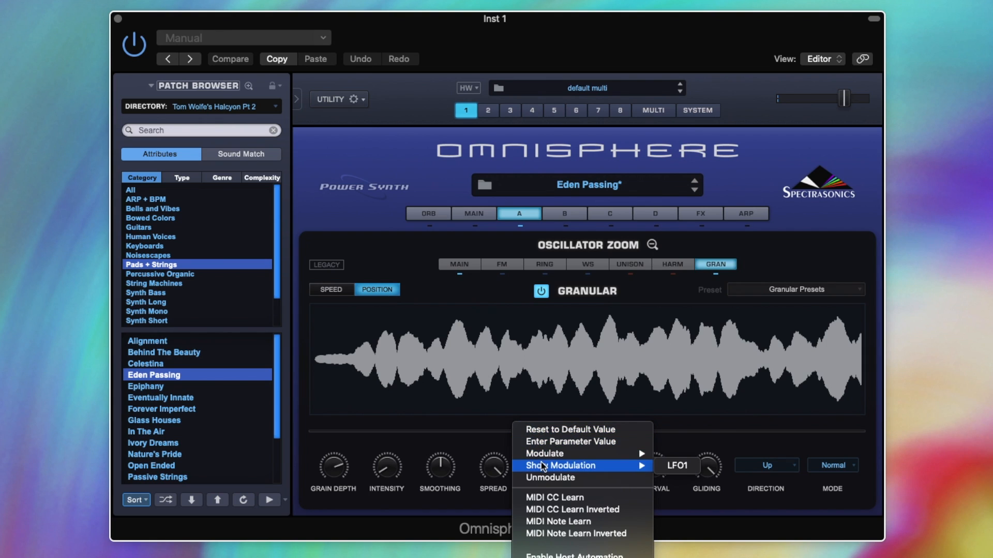
pyautogui.click(675, 469)
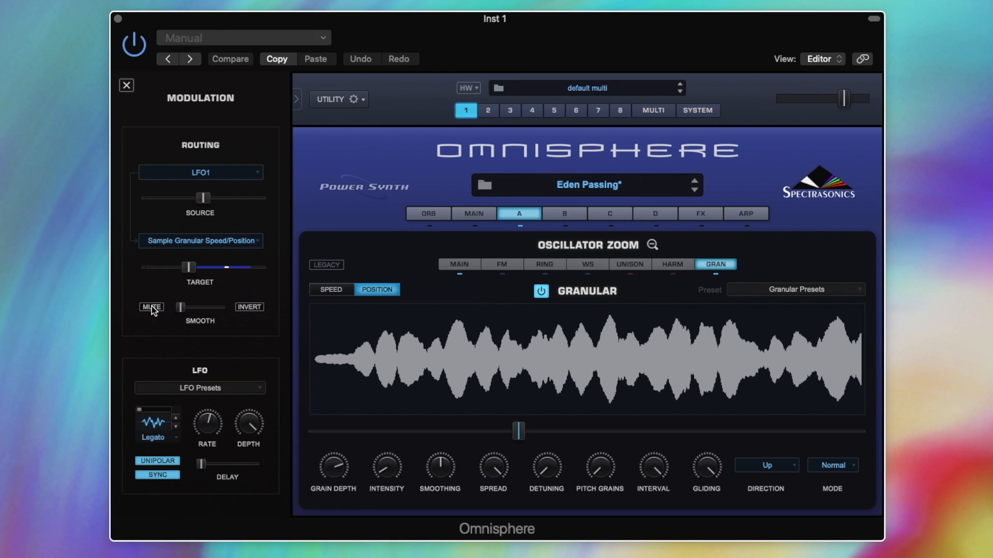
pyautogui.click(155, 424)
pyautogui.click(187, 494)
pyautogui.moveTo(207, 430)
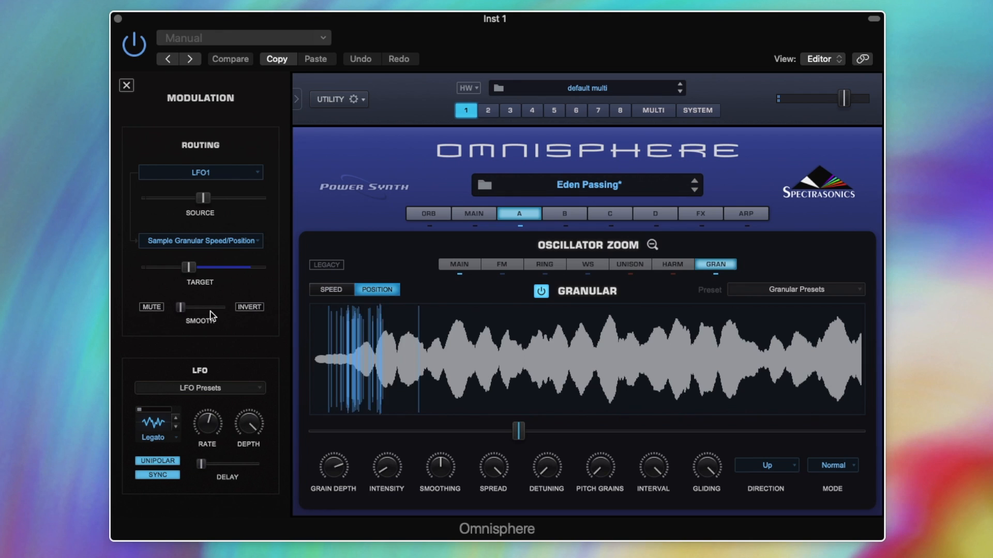
pyautogui.click(151, 307)
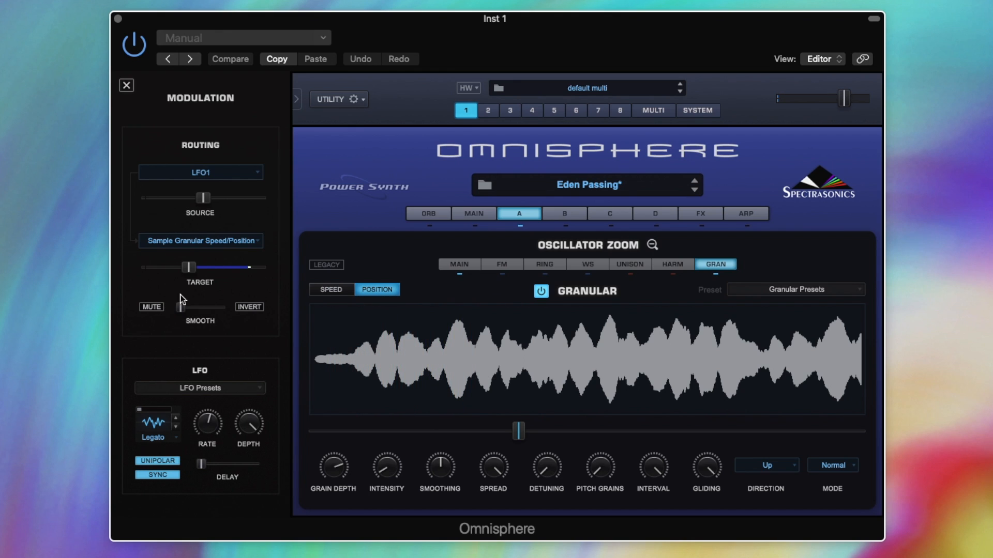
# - Set the attack of layer A's amp envelope to about 2.55 sec and raise its release to a similar level
pyautogui.click(652, 245)
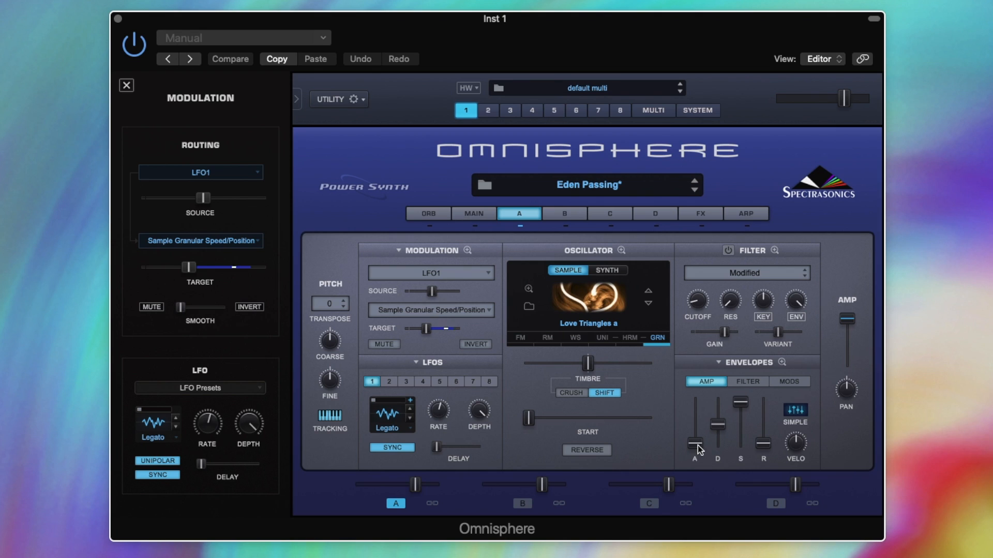
pyautogui.moveTo(697, 446); pyautogui.dragTo(696, 422)
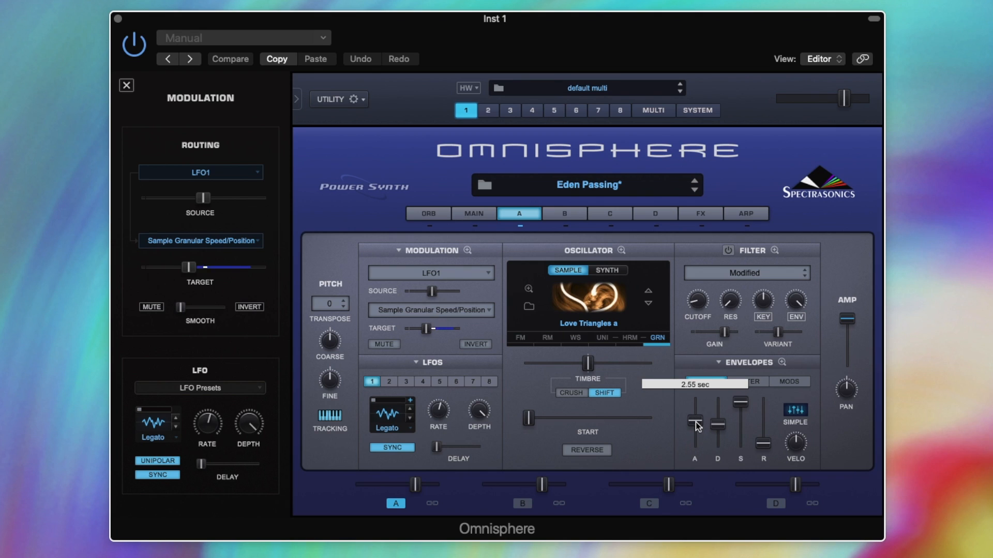
pyautogui.moveTo(767, 447); pyautogui.dragTo(766, 423)
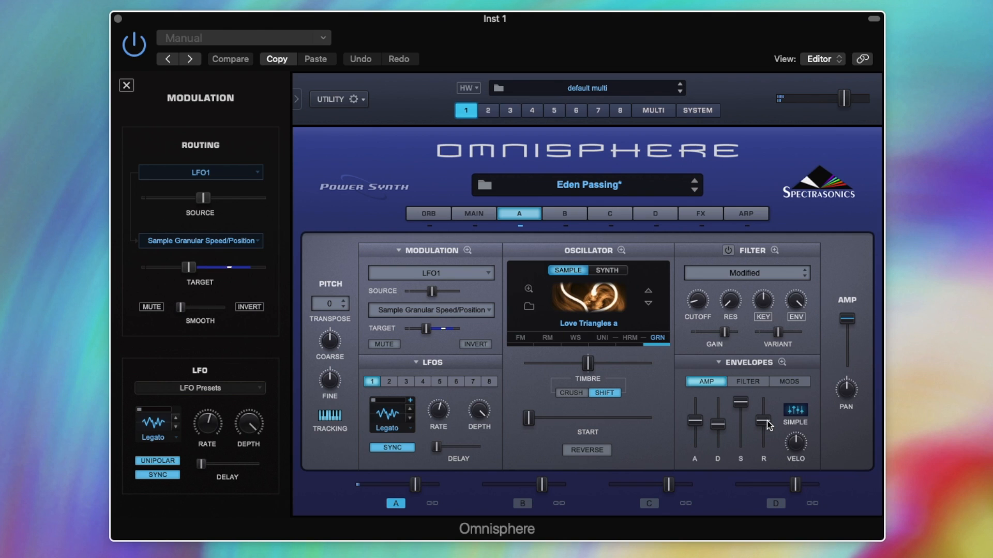
# - Turn on layer A's filter and inspect its detailed settings and filter envelope
pyautogui.click(728, 252)
pyautogui.click(774, 252)
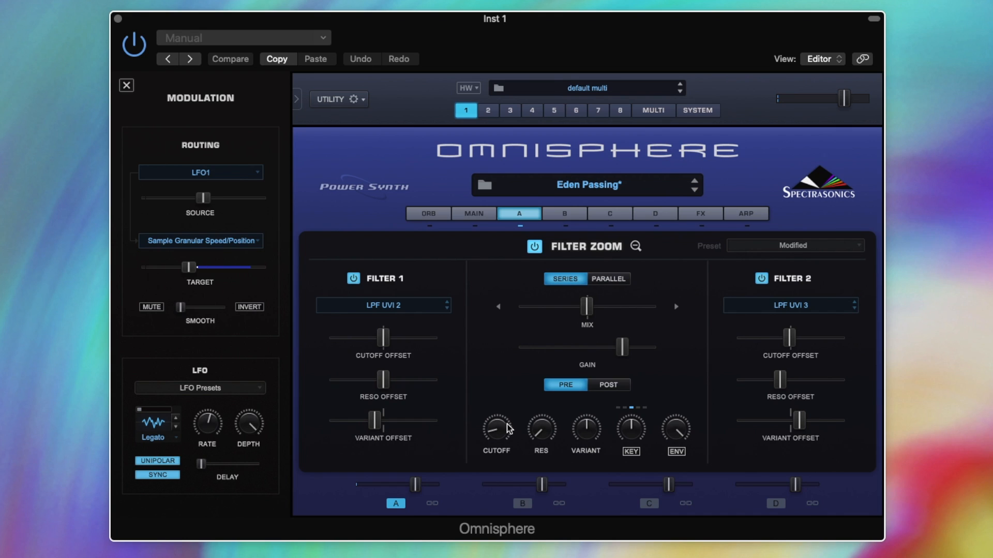
pyautogui.moveTo(500, 432)
pyautogui.moveTo(541, 430)
pyautogui.moveTo(669, 429)
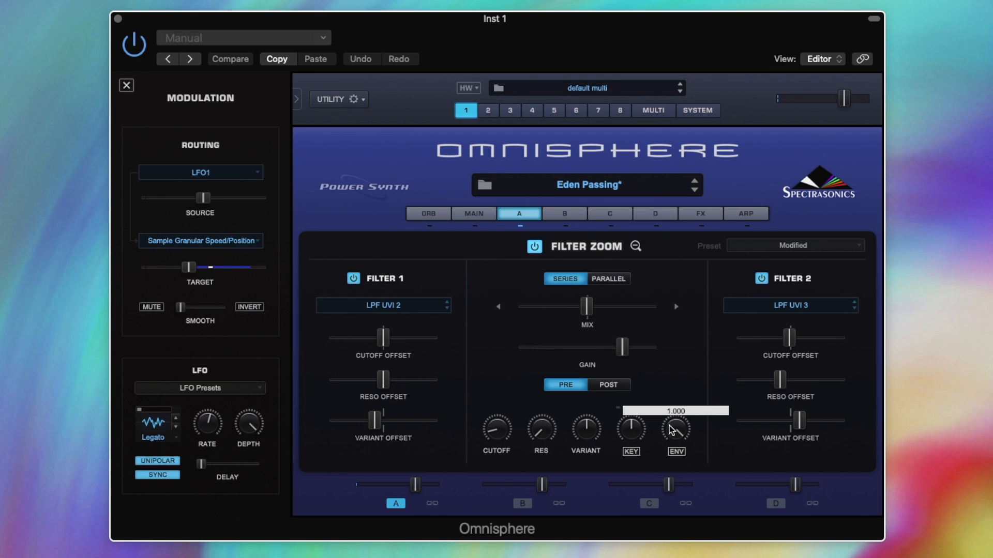
pyautogui.click(635, 246)
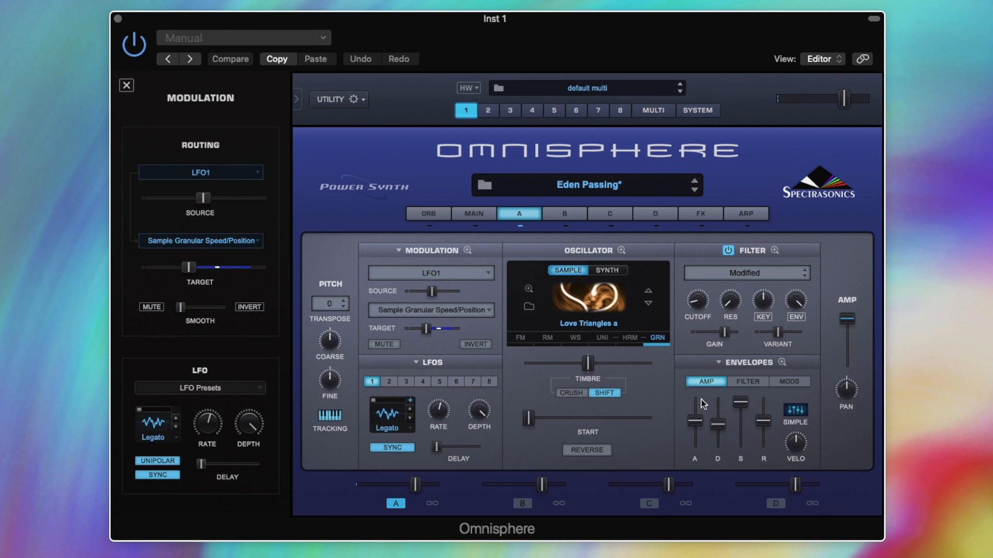
pyautogui.click(746, 383)
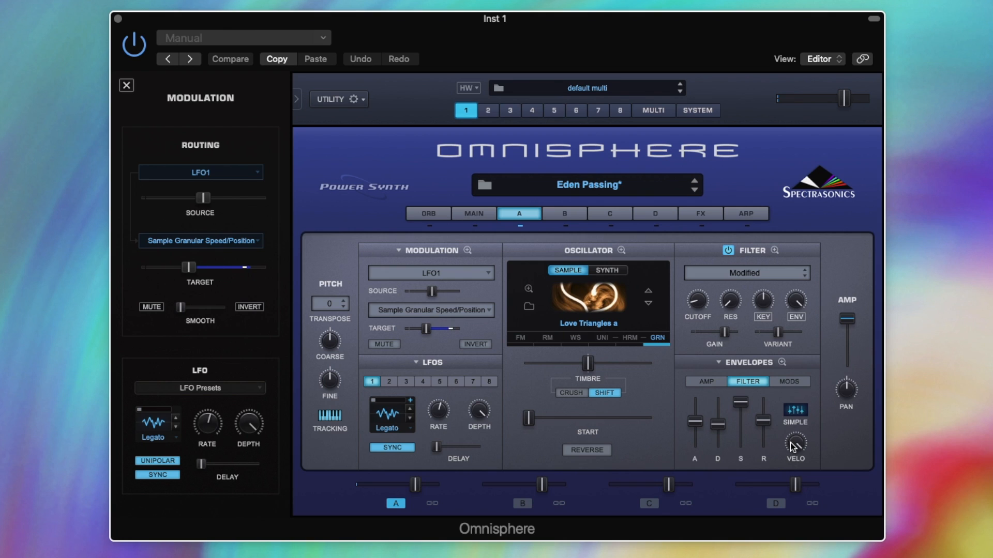
pyautogui.moveTo(792, 445)
# - Switch to layer B and enable granular synthesis in its Aluminum Diapasons oscillator
pyautogui.click(566, 218)
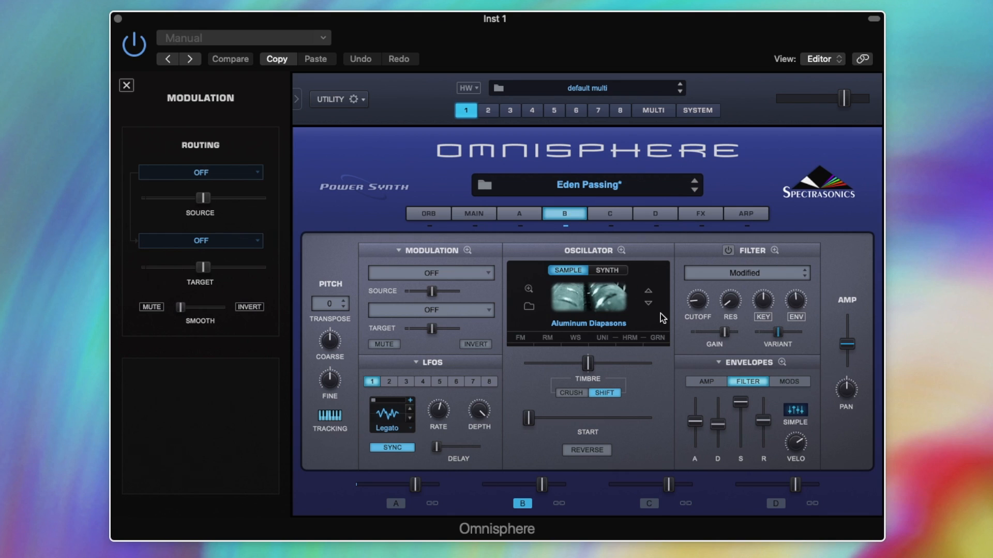
pyautogui.click(658, 338)
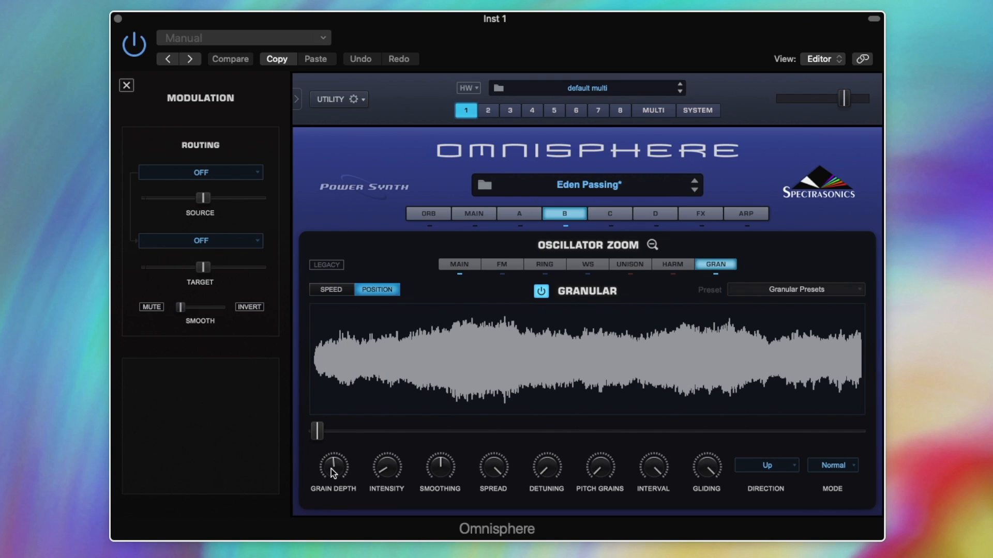
pyautogui.moveTo(333, 470)
pyautogui.moveTo(315, 433)
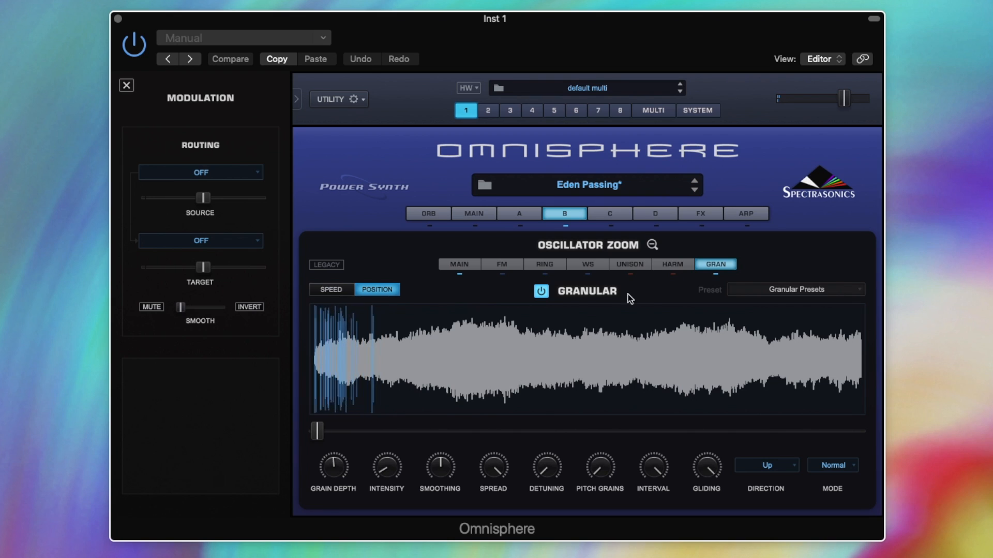
# - Lengthen the attack and release of layer B's amp envelope to roughly matching slider levels
pyautogui.click(652, 245)
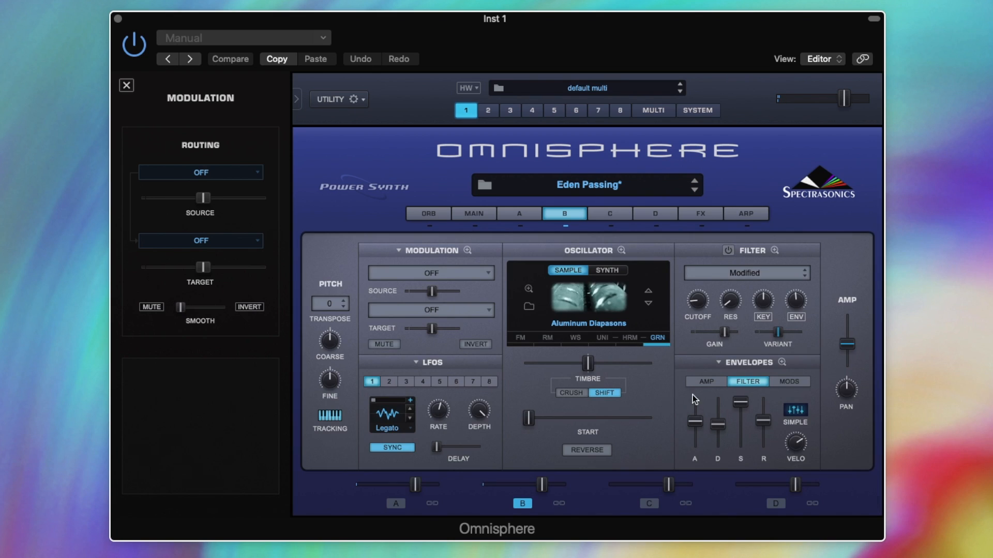
pyautogui.click(700, 380)
pyautogui.moveTo(693, 427); pyautogui.dragTo(693, 421)
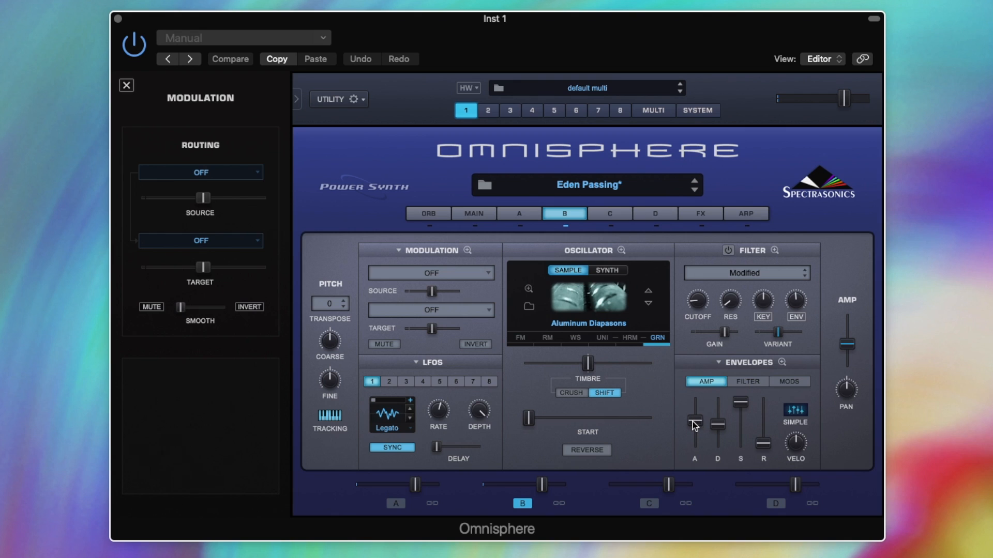
pyautogui.moveTo(764, 443); pyautogui.dragTo(764, 421)
# - Turn on layer B's filter and review its detailed cutoff and resonance settings
pyautogui.click(775, 250)
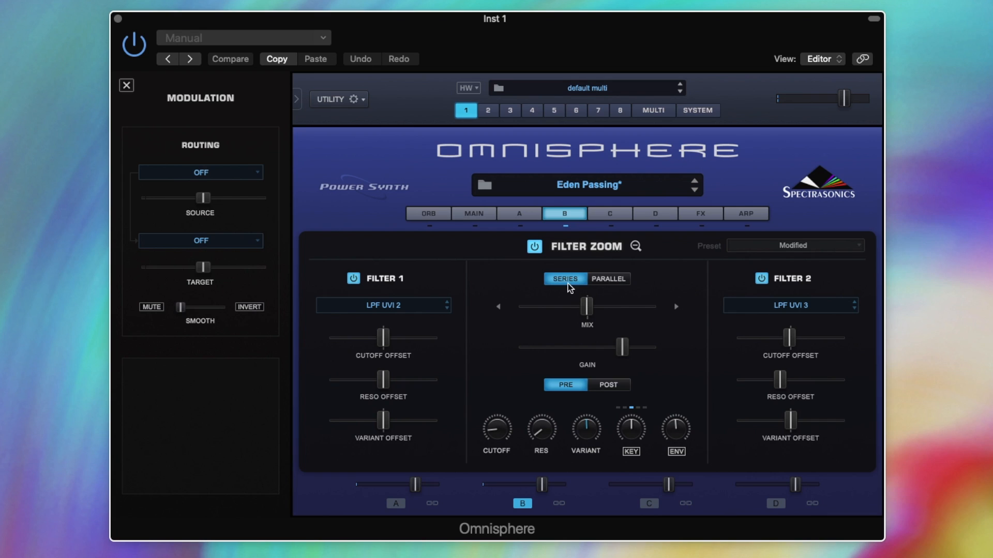
pyautogui.scroll(-1, 559, 307)
pyautogui.moveTo(538, 430)
# - Show the LFO2 modulation of layer B's filter variant and unmute it
pyautogui.rightClick(586, 429)
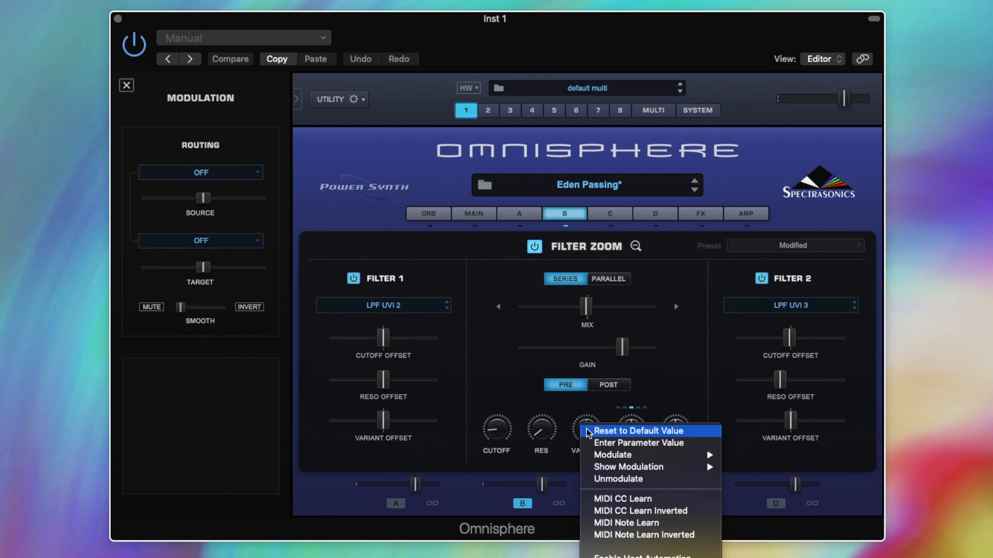
pyautogui.moveTo(672, 467)
pyautogui.click(746, 467)
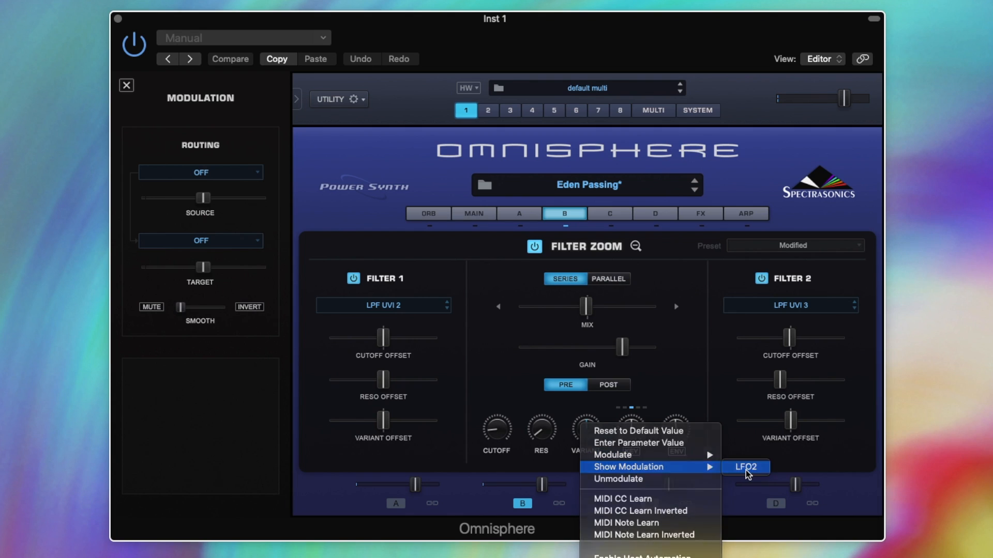
pyautogui.click(150, 308)
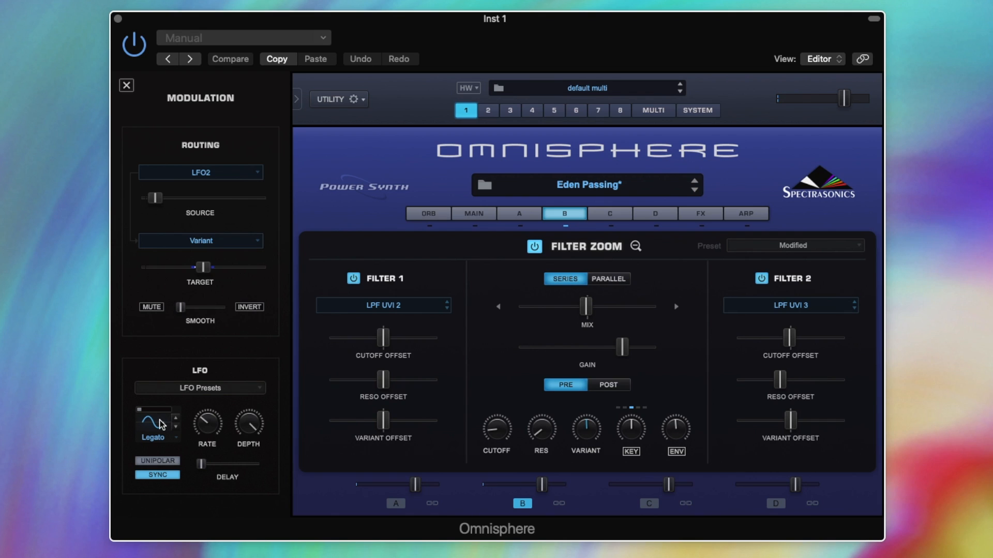
# - Try a much higher source amount for the LFO2 variant modulation, and return it to its low amount
pyautogui.moveTo(208, 425)
pyautogui.moveTo(156, 200); pyautogui.dragTo(204, 199)
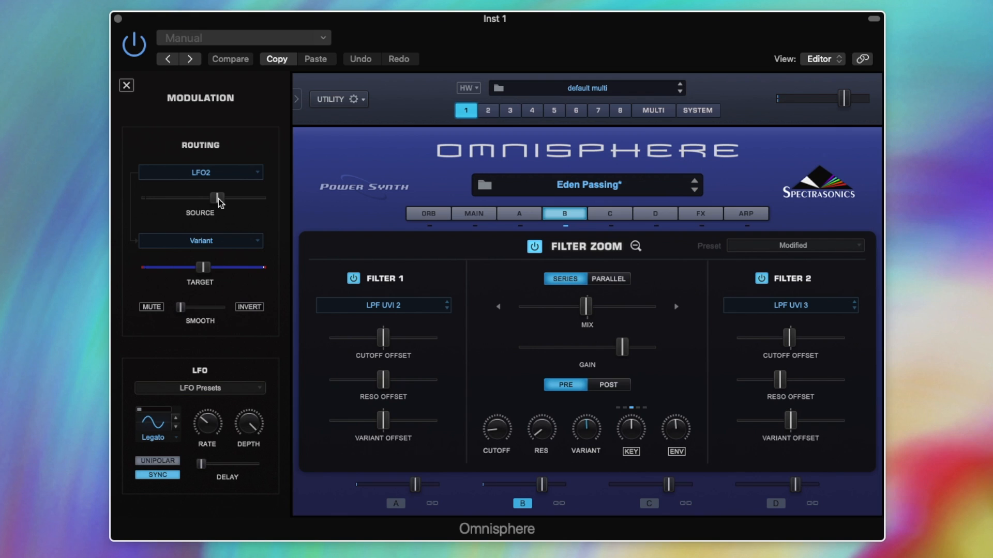
pyautogui.moveTo(218, 199); pyautogui.dragTo(156, 213)
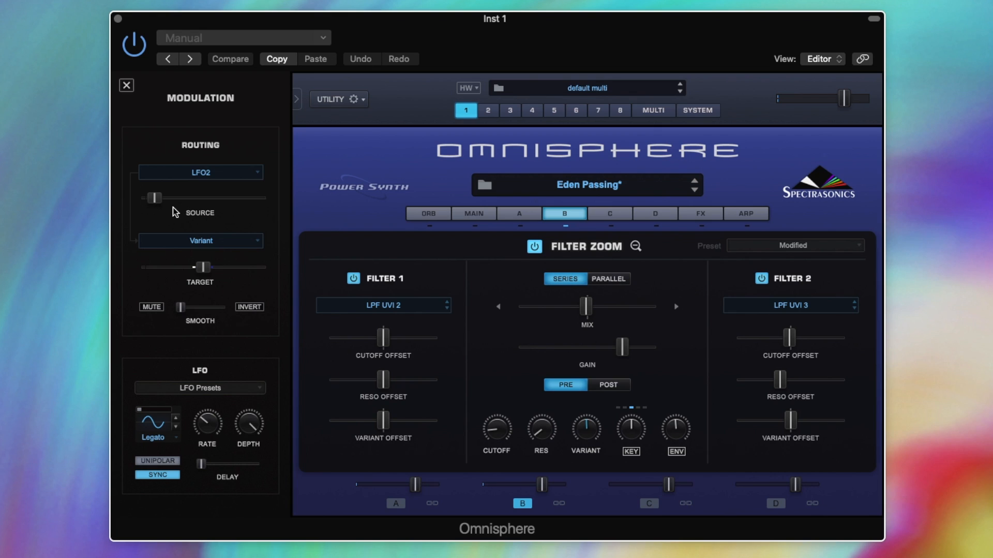
# - Turn on the Valve Radio effect in layer B's effects rack and check its low-pass and high-pass settings
pyautogui.click(635, 246)
pyautogui.click(701, 215)
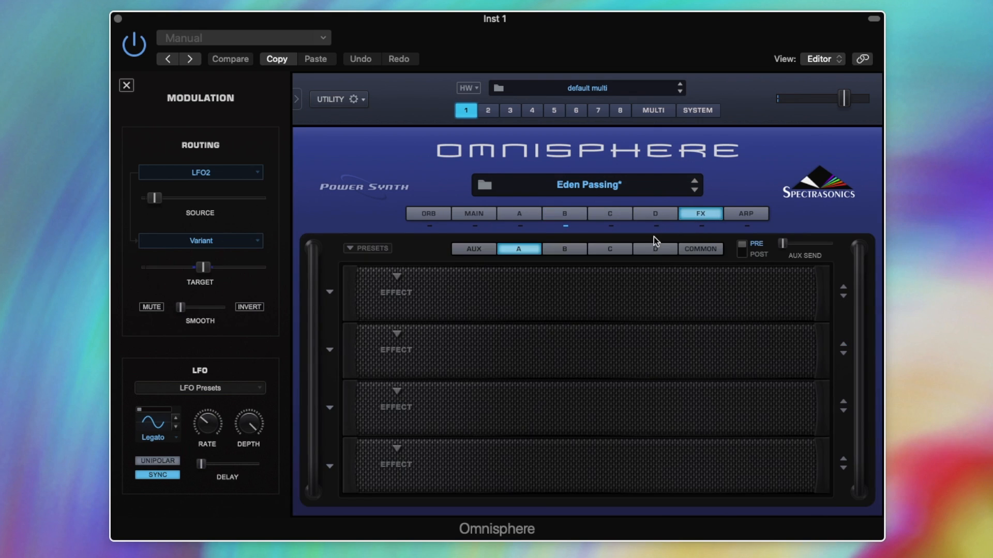
pyautogui.click(566, 250)
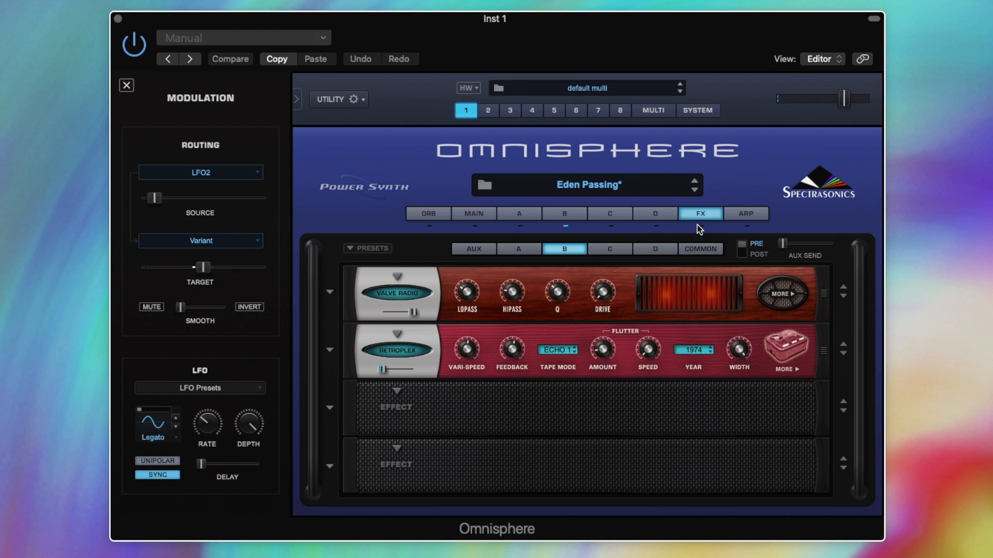
pyautogui.click(417, 299)
pyautogui.moveTo(467, 294)
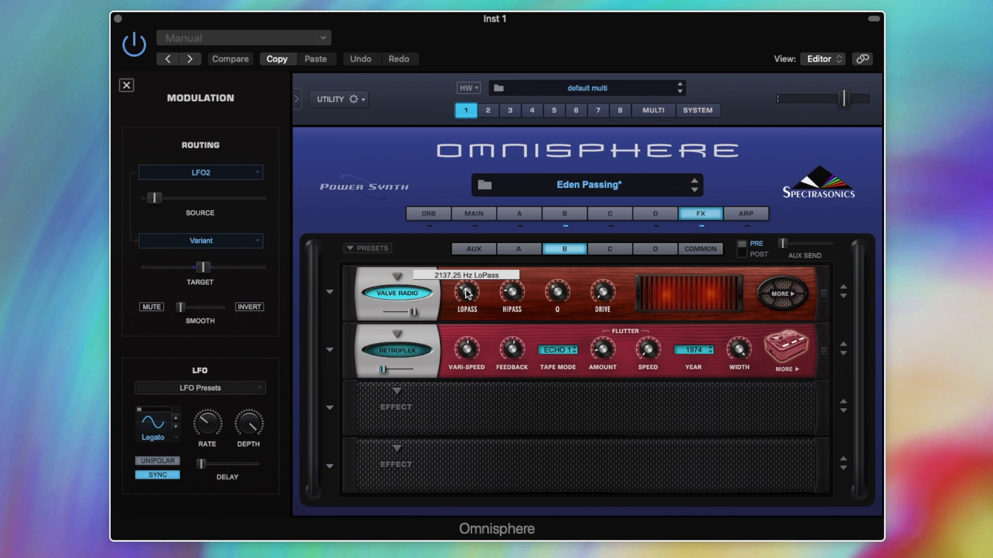
pyautogui.moveTo(515, 295)
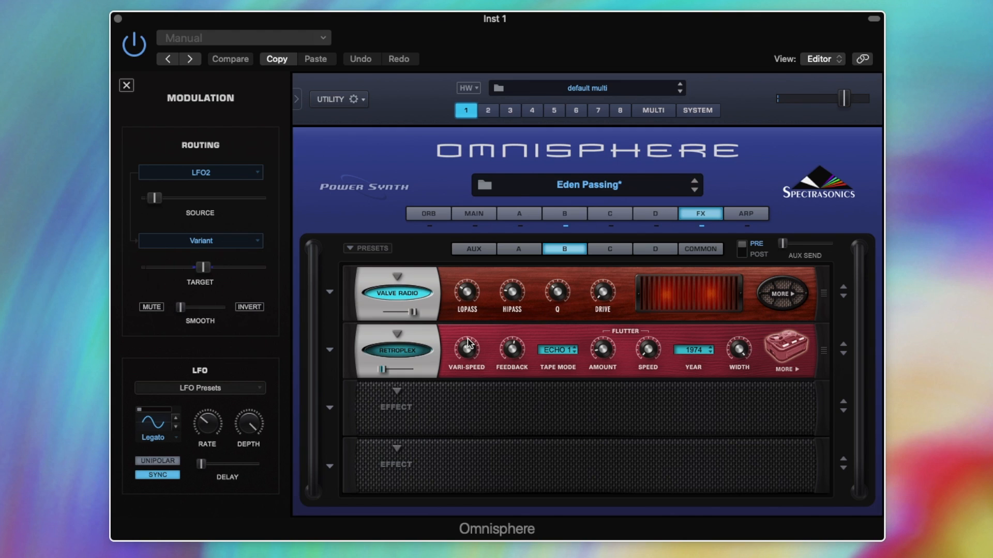
# - Turn on layer B's Retroplex effect and unmute the Mod Envelope1 modulation of its mix
pyautogui.click(412, 353)
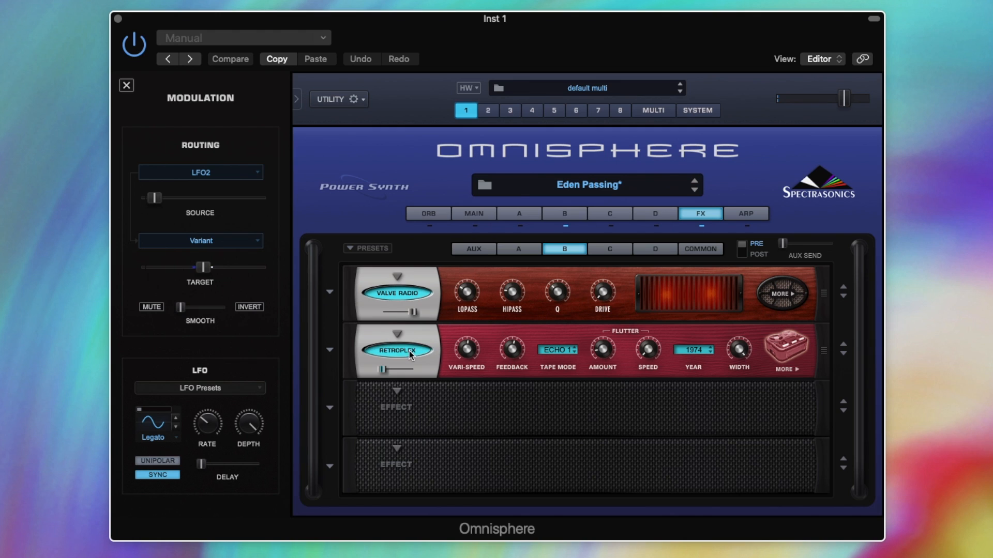
pyautogui.moveTo(380, 371)
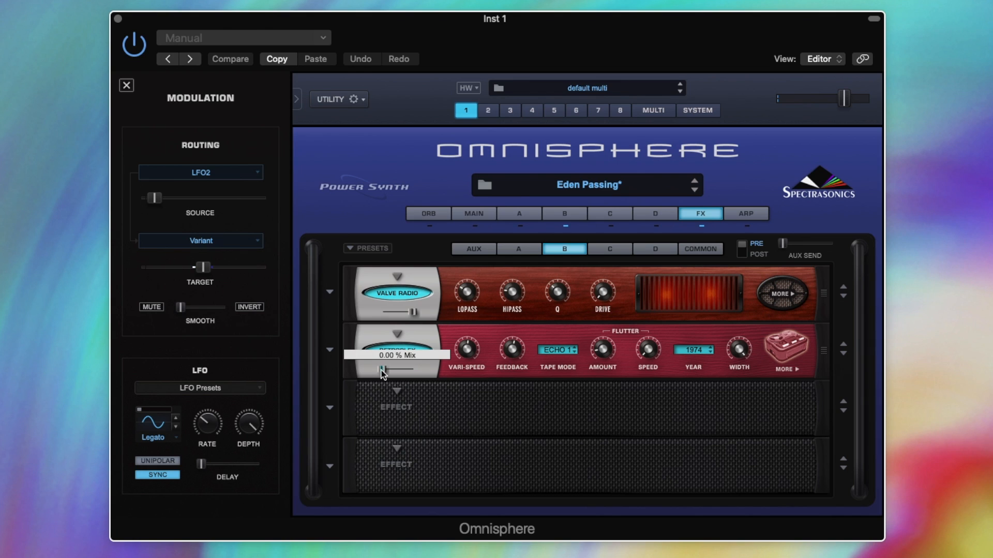
pyautogui.rightClick(380, 371)
pyautogui.moveTo(421, 407)
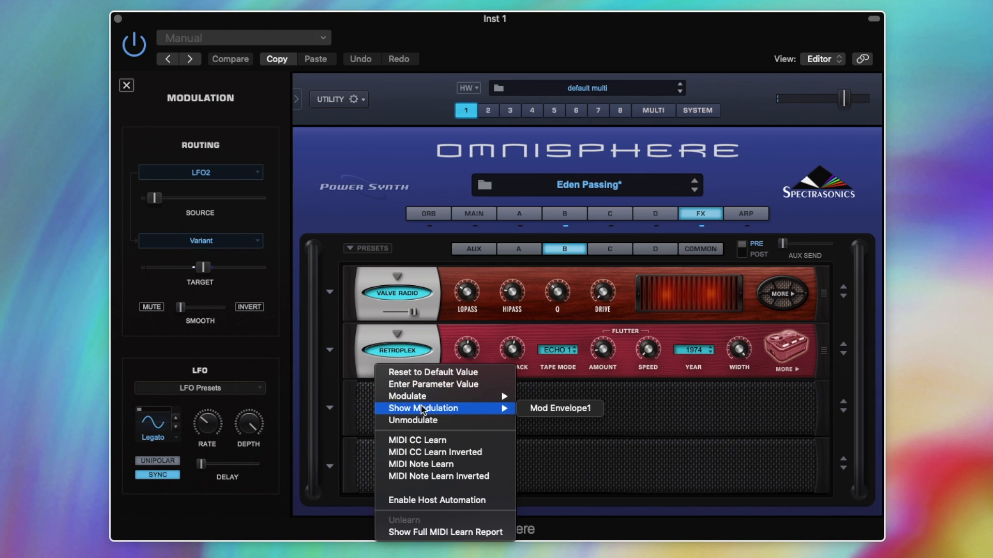
pyautogui.click(541, 407)
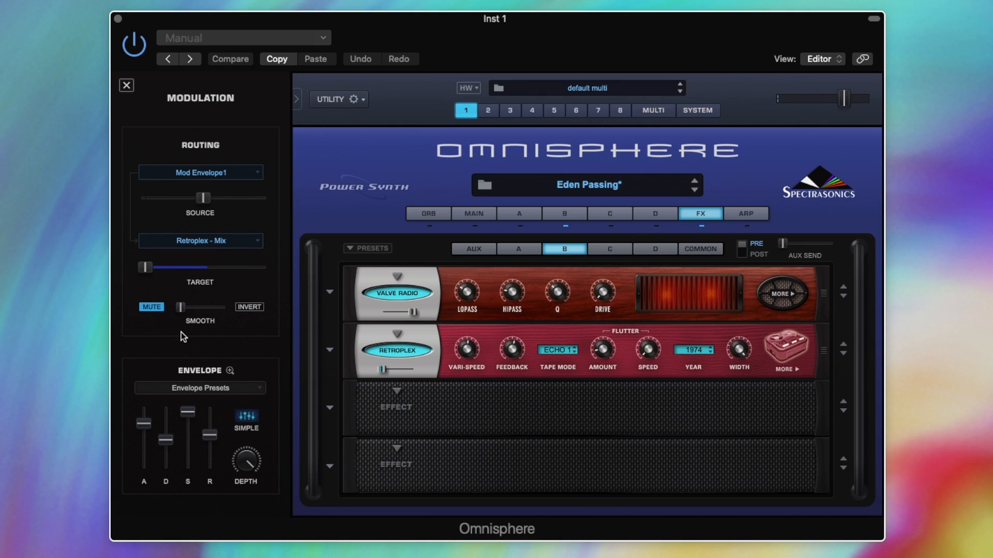
pyautogui.click(153, 308)
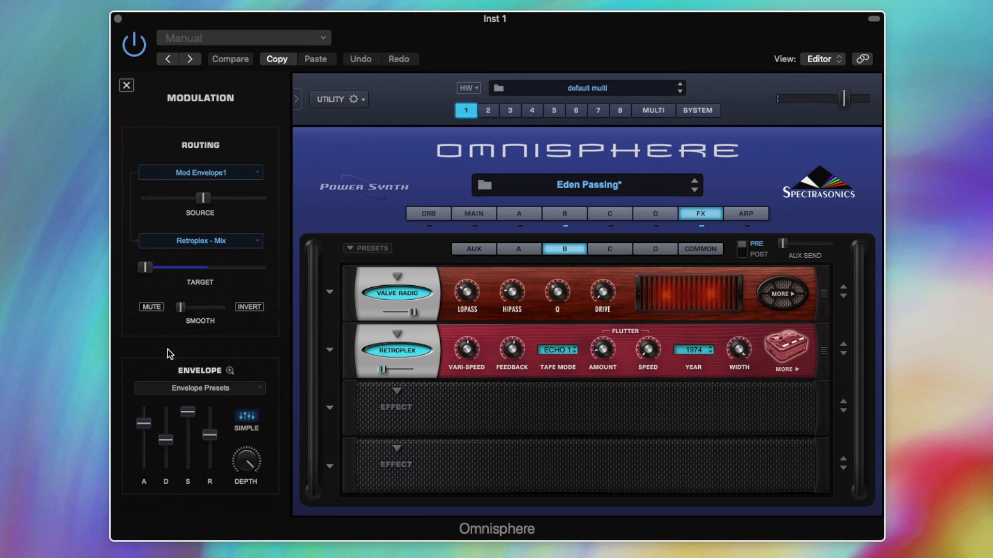
# - Examine the Mod Envelope1 curve that modulates layer B's Retroplex mix, and return to the effects rack
pyautogui.click(230, 371)
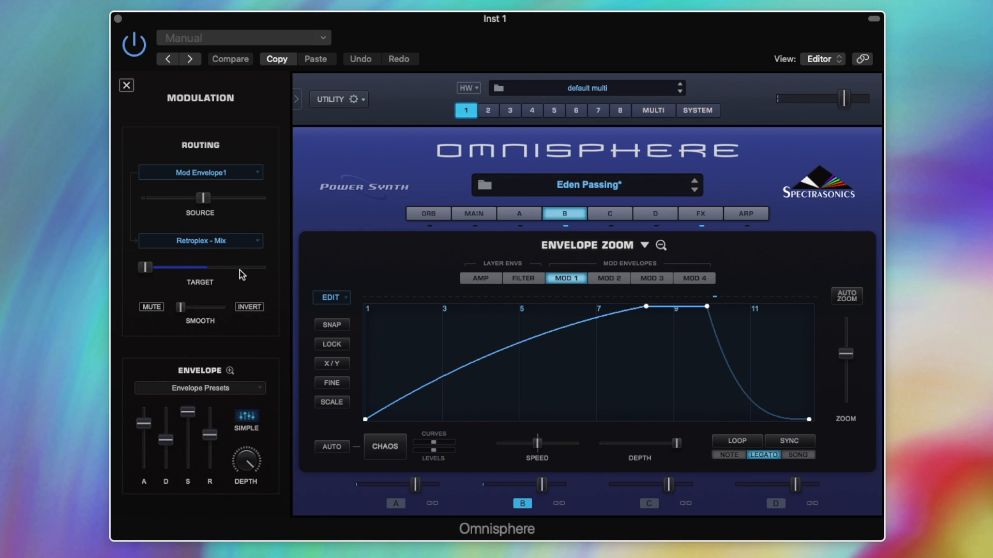
pyautogui.click(661, 245)
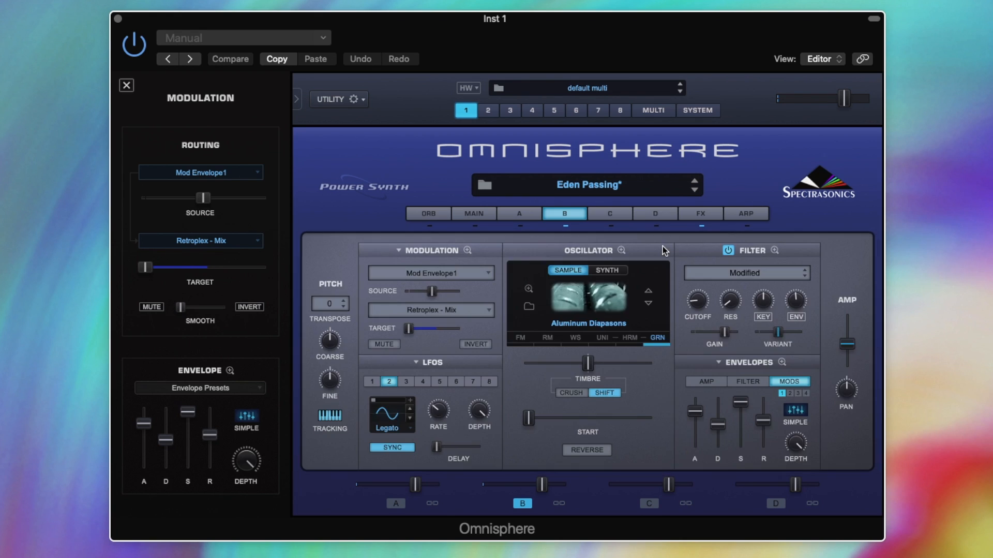
pyautogui.click(695, 216)
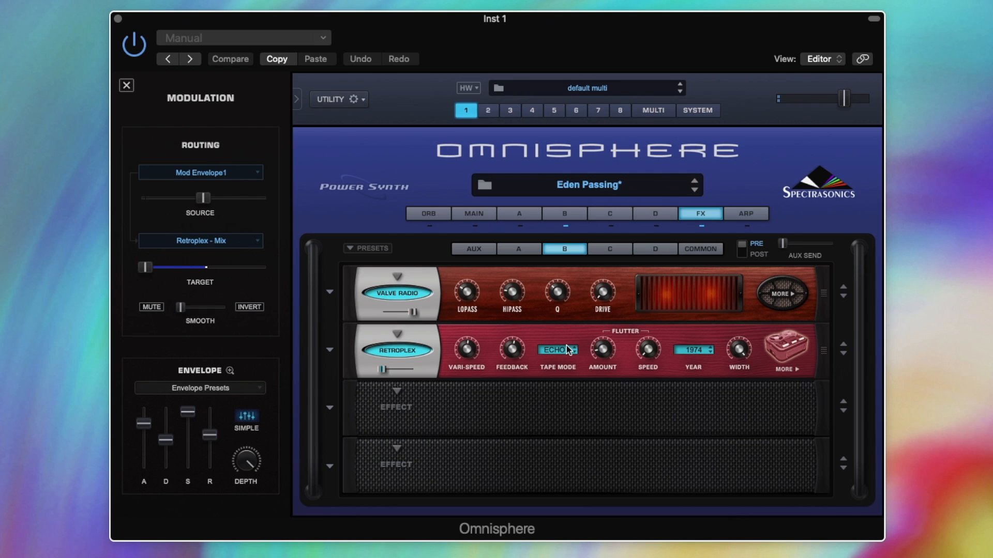
# - Bypass layer B's Retroplex and Valve Radio effects for comparison, and turn both back on
pyautogui.click(412, 350)
pyautogui.click(403, 294)
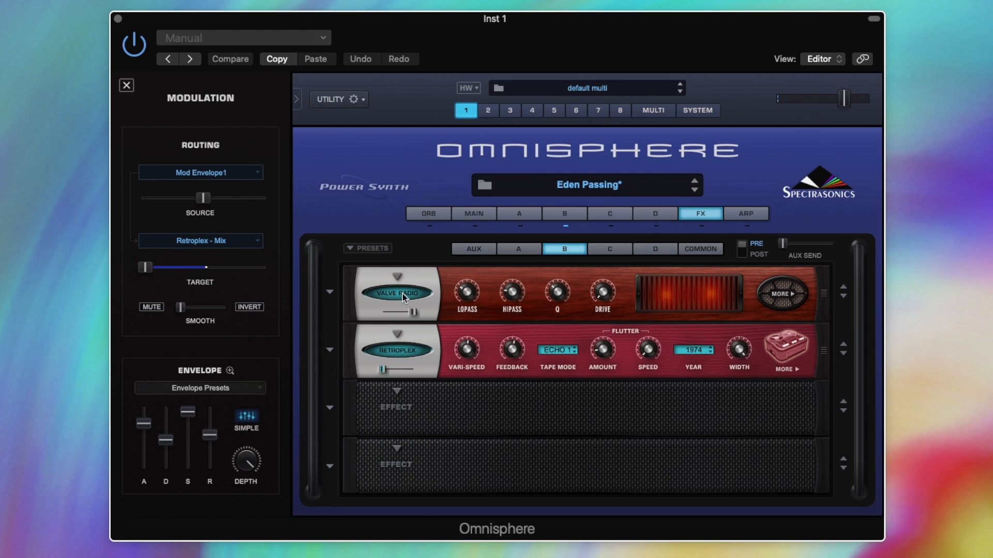
pyautogui.click(403, 293)
pyautogui.click(410, 351)
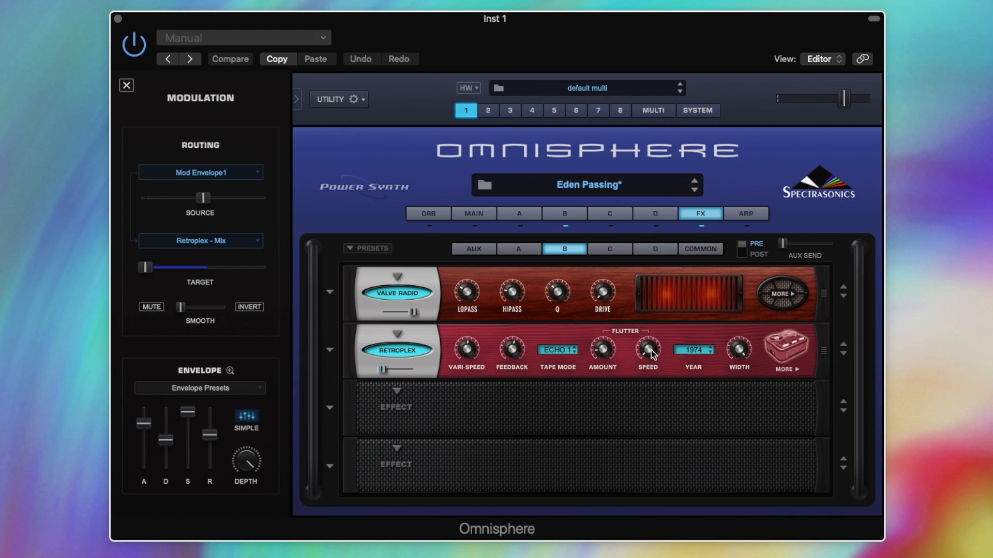
pyautogui.moveTo(652, 354)
# - Turn layer A back on and enable the Pro-Verb effect in the common effects rack
pyautogui.click(534, 215)
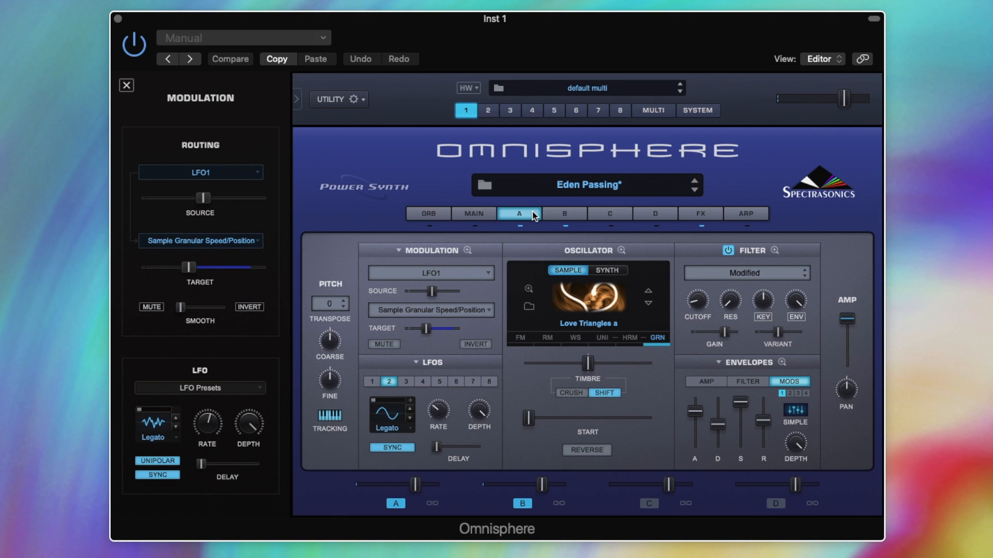
pyautogui.click(701, 216)
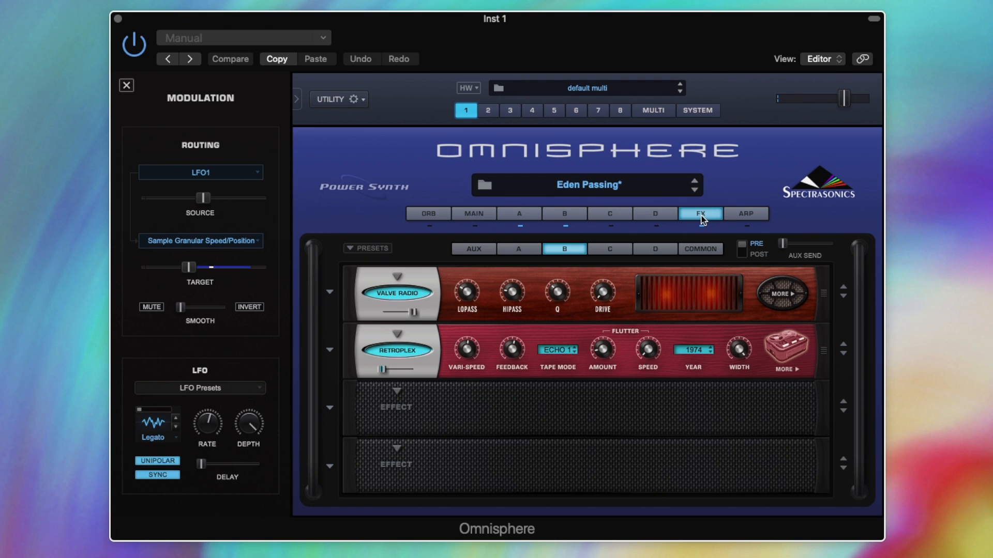
pyautogui.click(703, 249)
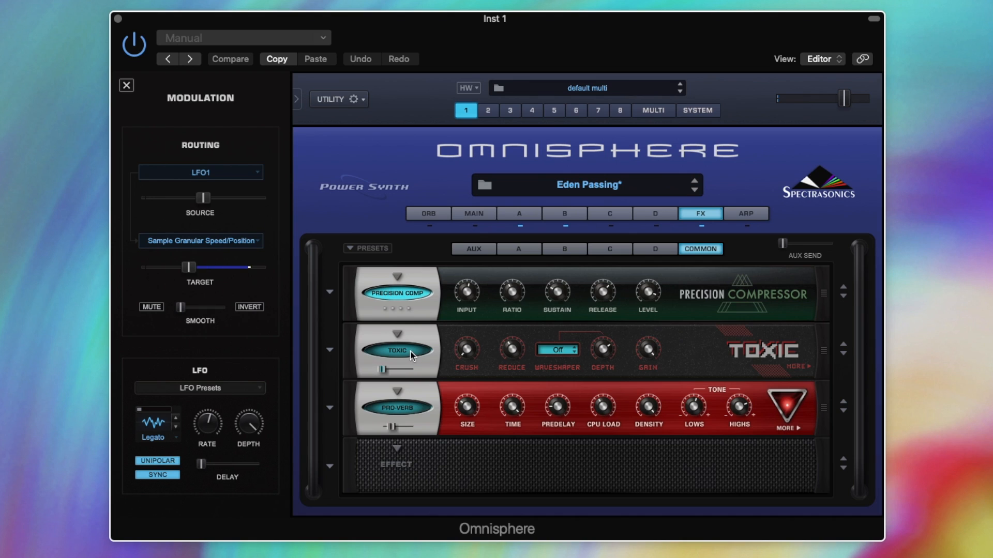
pyautogui.click(404, 411)
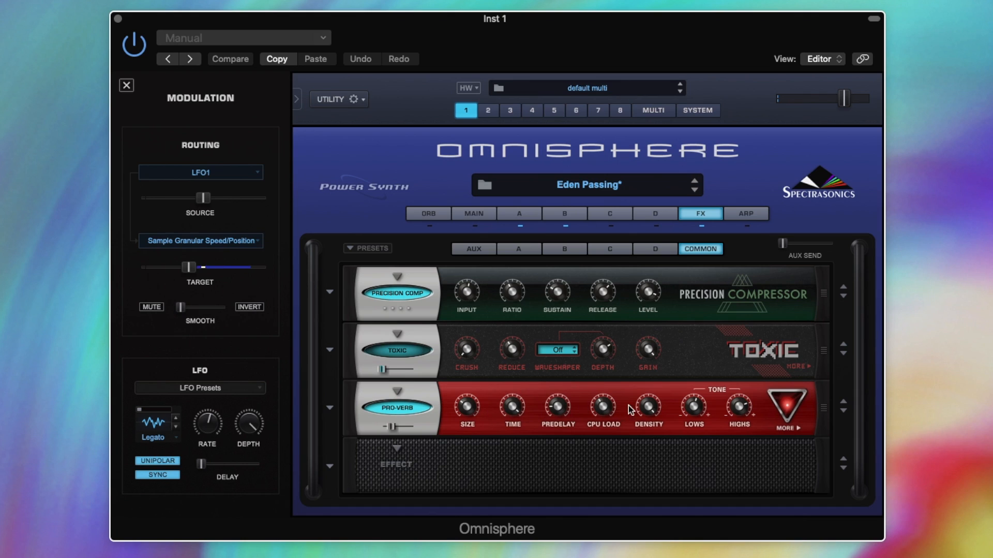
# - Check Pro-Verb's reverb shaping page, including its diffusion setting, and return to its main controls
pyautogui.click(787, 426)
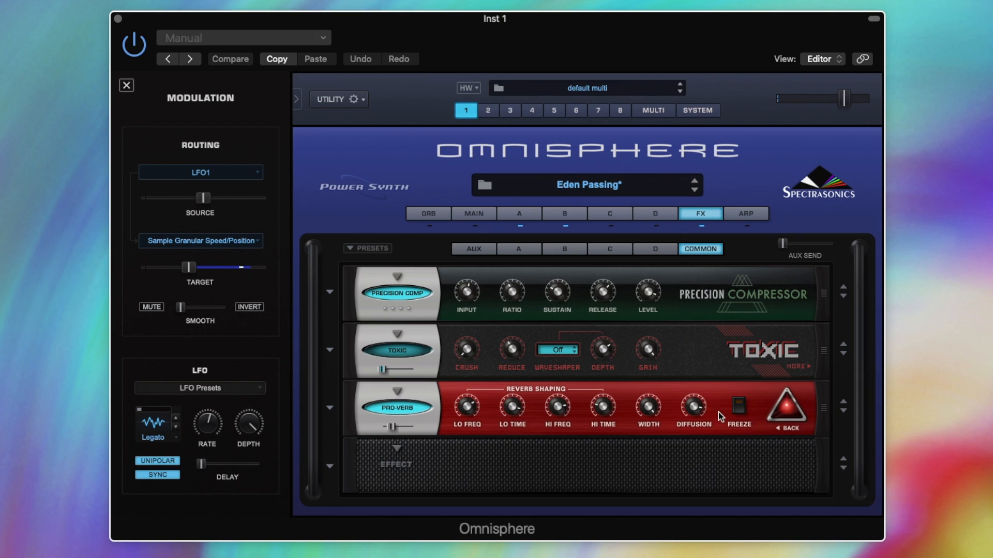
pyautogui.moveTo(694, 414)
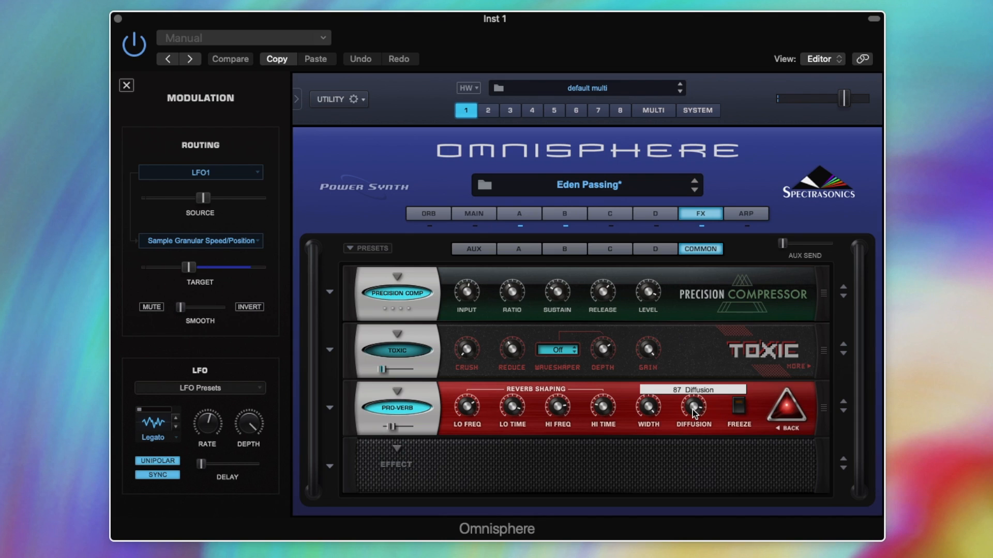
pyautogui.click(791, 428)
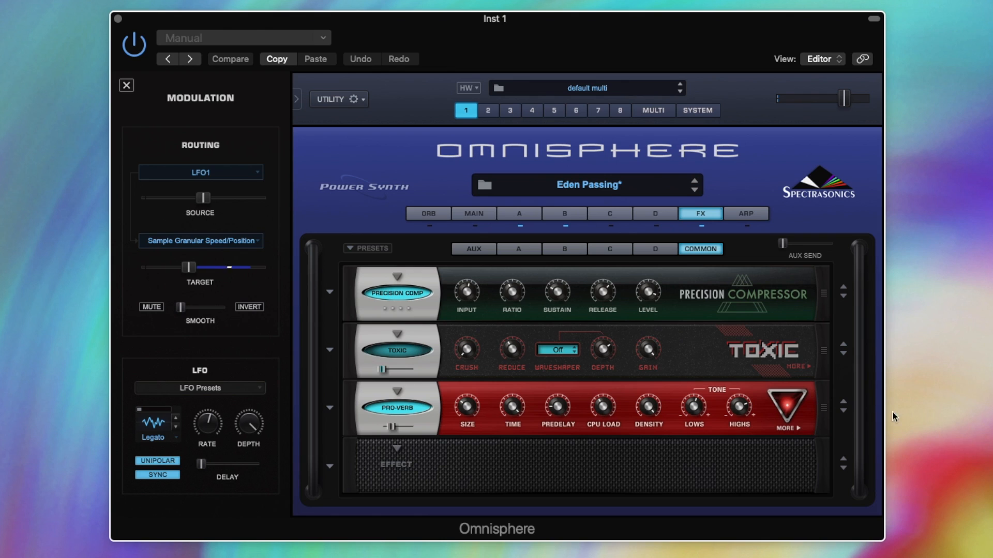
# - Unmute the Wheel modulation of LFO3 Depth in layer A's modulation matrix and show LFO3's rate
pyautogui.click(512, 213)
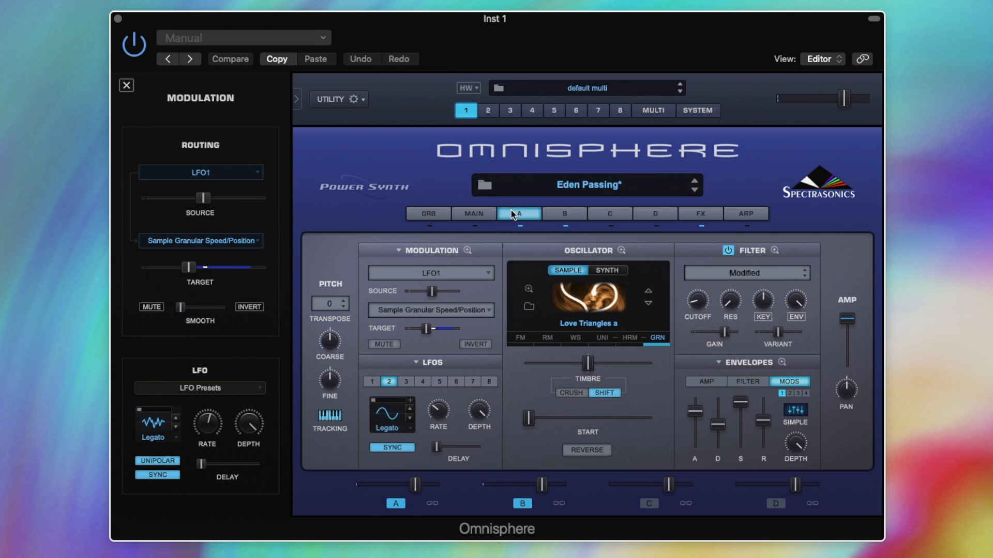
pyautogui.click(467, 251)
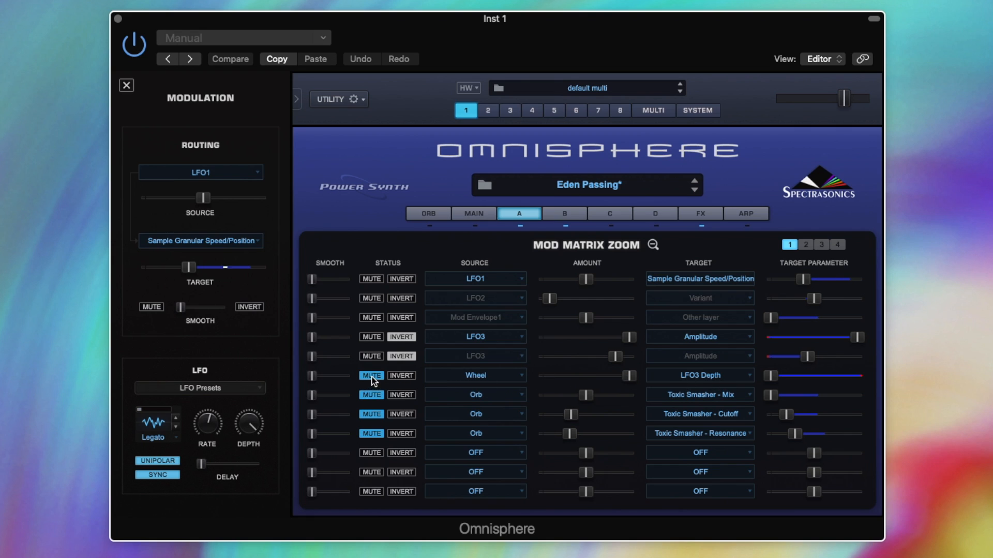
pyautogui.click(653, 245)
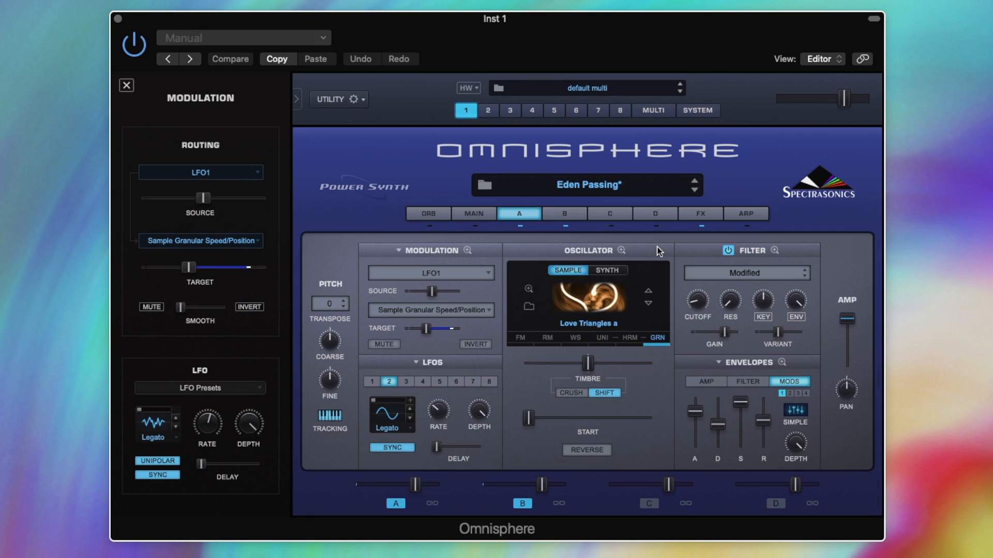
pyautogui.click(406, 381)
pyautogui.moveTo(439, 419)
# - Look at the Orb controller and turn on the Toxic effect in the common effects rack
pyautogui.click(441, 216)
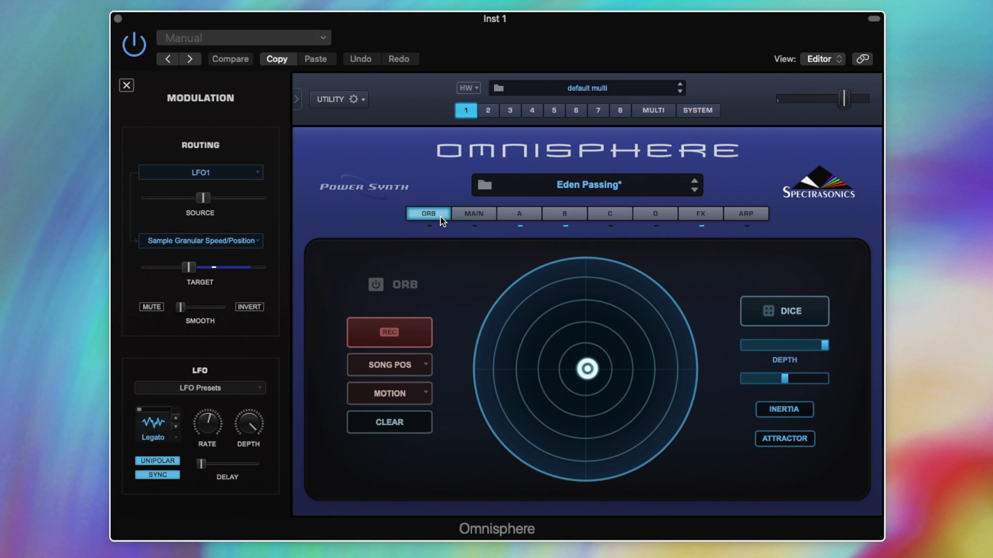
pyautogui.click(519, 215)
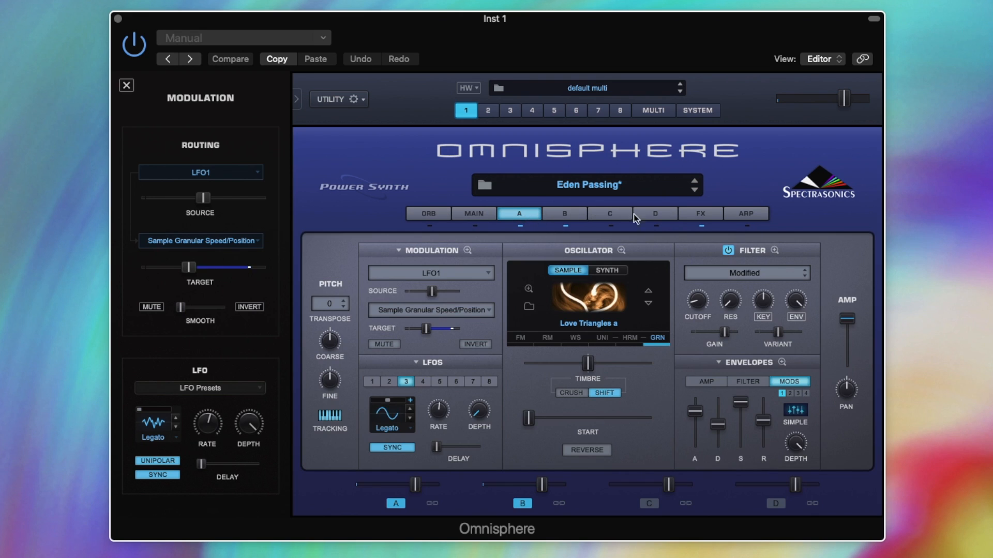
pyautogui.click(694, 214)
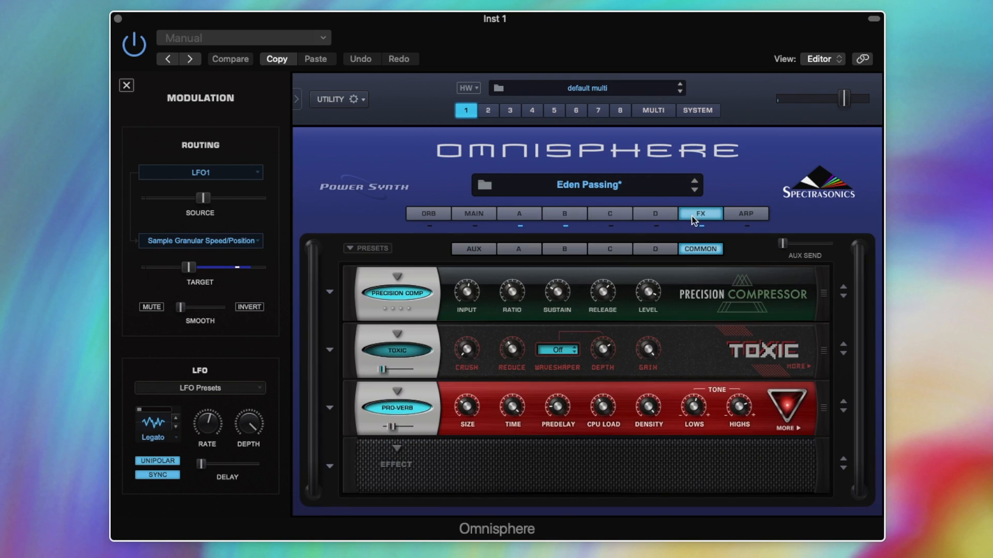
pyautogui.click(406, 352)
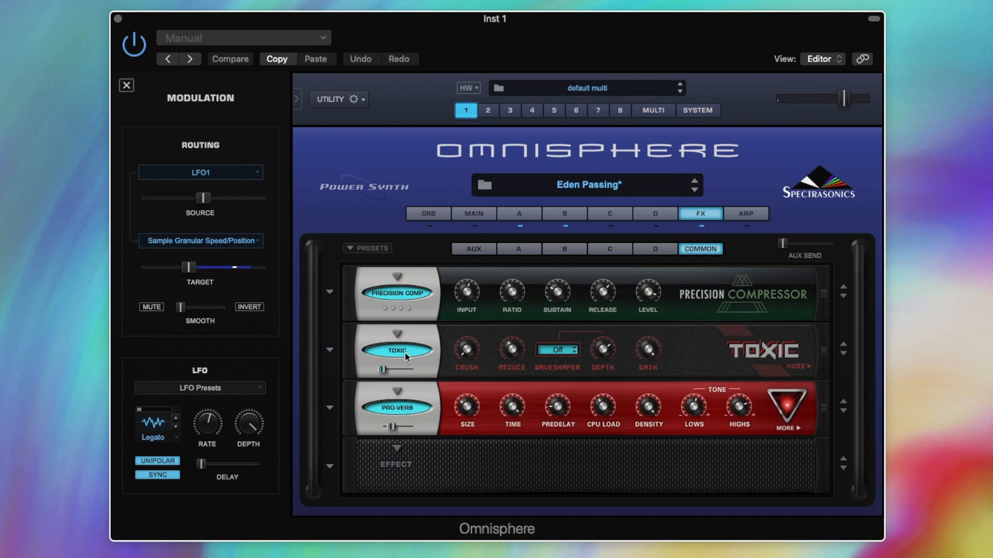
# - Unmute layer A's three Orb modulations of the Toxic Smasher resonance, cutoff and mix
pyautogui.click(527, 218)
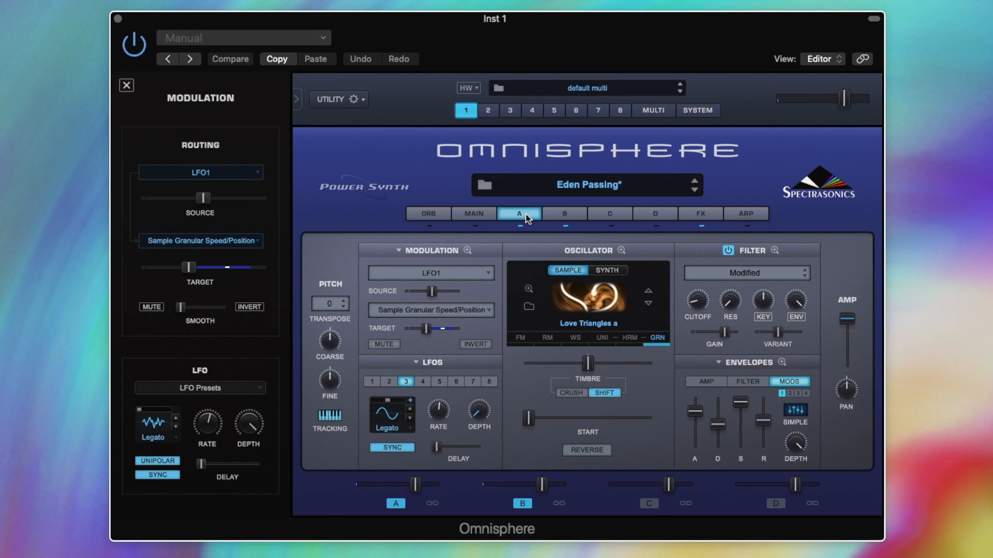
pyautogui.click(468, 251)
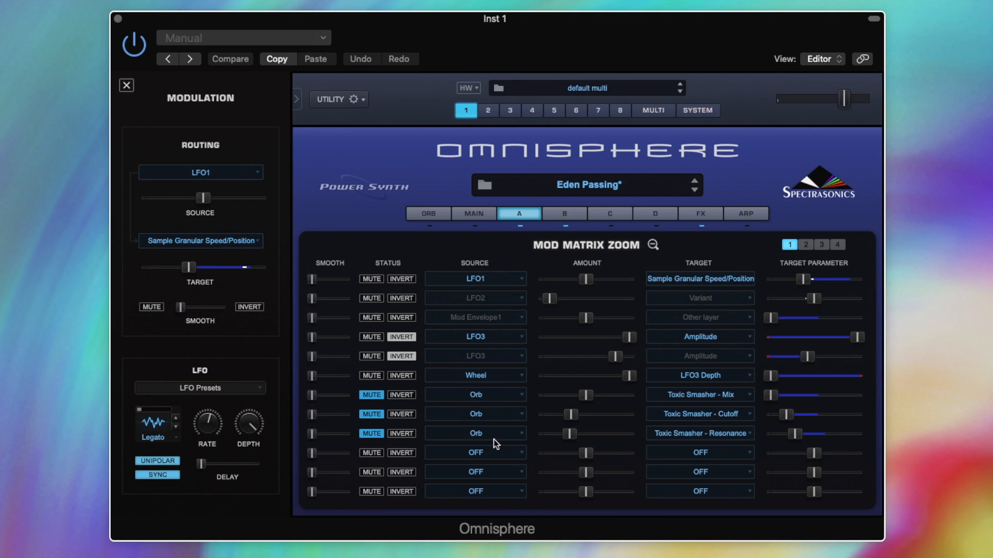
pyautogui.click(374, 434)
pyautogui.click(371, 414)
pyautogui.click(371, 394)
# - Turn on the Orb and move its puck to try the Toxic modulation, ending near the centre
pyautogui.click(433, 216)
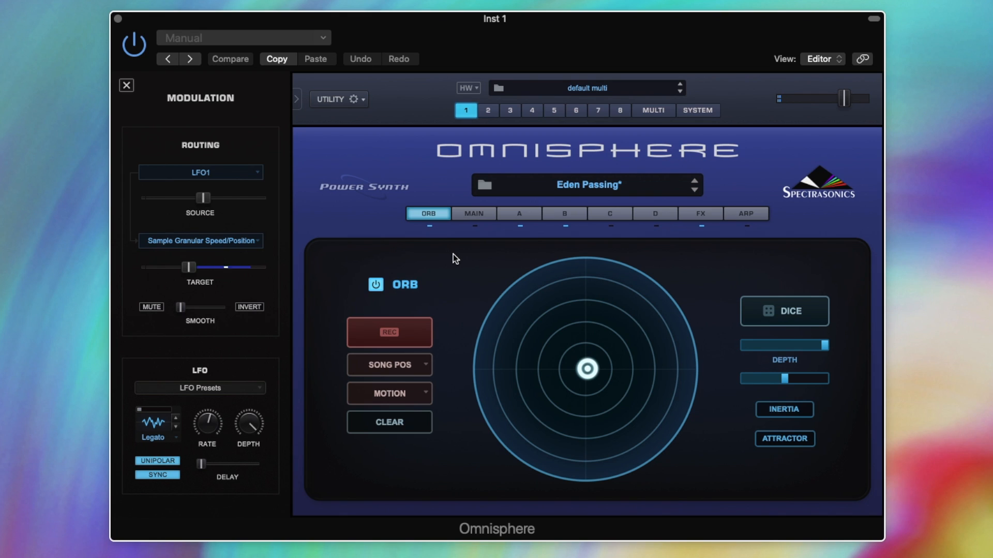
pyautogui.moveTo(587, 368)
pyautogui.mouseDown()
pyautogui.moveTo(686, 376)
pyautogui.moveTo(673, 342)
pyautogui.moveTo(595, 326)
pyautogui.moveTo(541, 324)
pyautogui.moveTo(506, 349)
pyautogui.moveTo(507, 386)
pyautogui.moveTo(564, 407)
pyautogui.moveTo(655, 399)
pyautogui.moveTo(681, 389)
pyautogui.moveTo(687, 372)
pyautogui.moveTo(585, 367)
pyautogui.mouseUp()
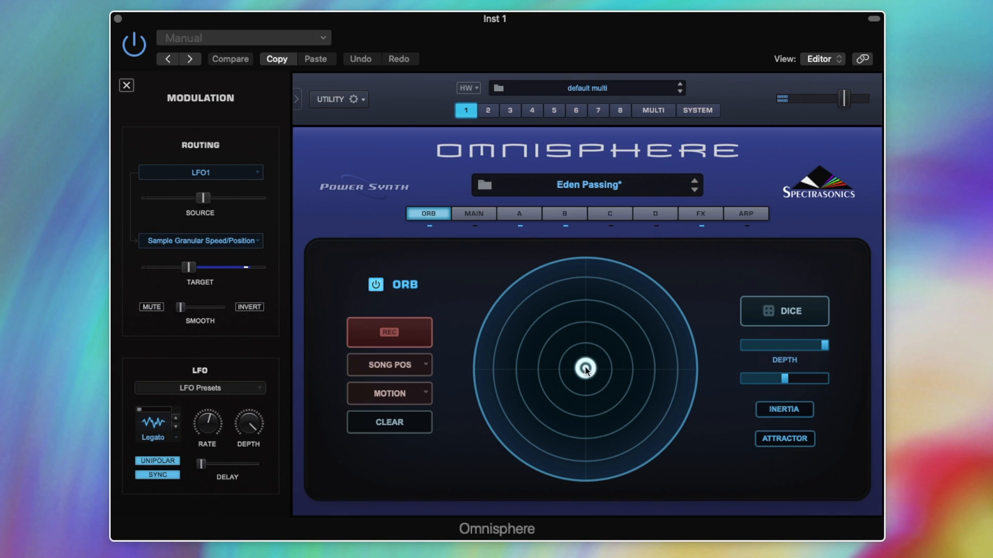
# - Examine the Toxic effect's mix and its band-pass filter's cutoff and resonance, comparing them with the Orb
pyautogui.click(696, 212)
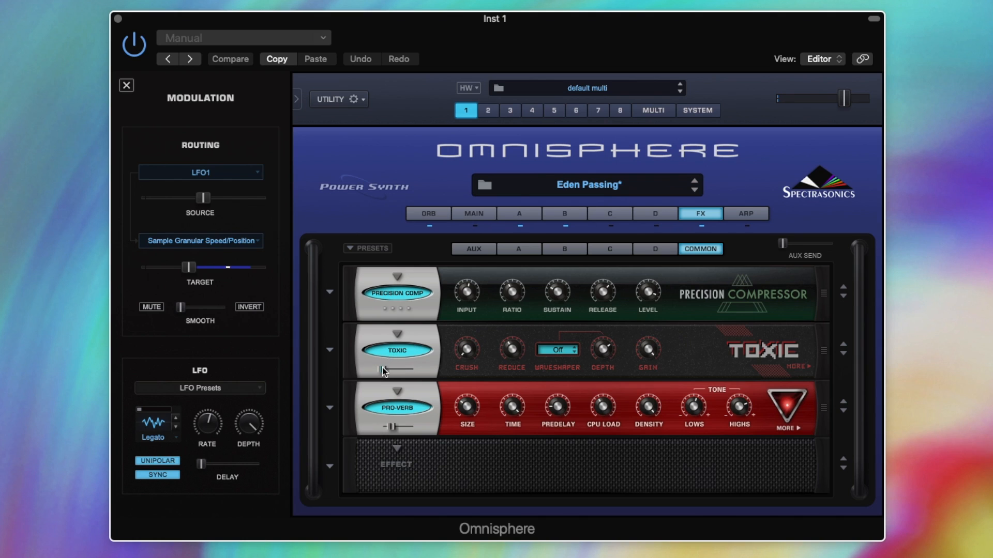
pyautogui.moveTo(382, 368)
pyautogui.click(803, 366)
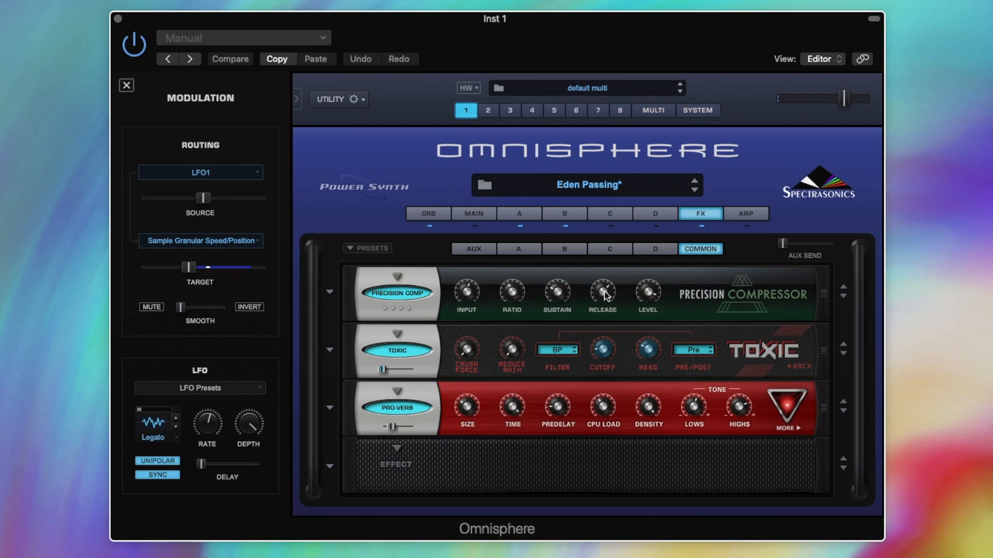
pyautogui.click(438, 214)
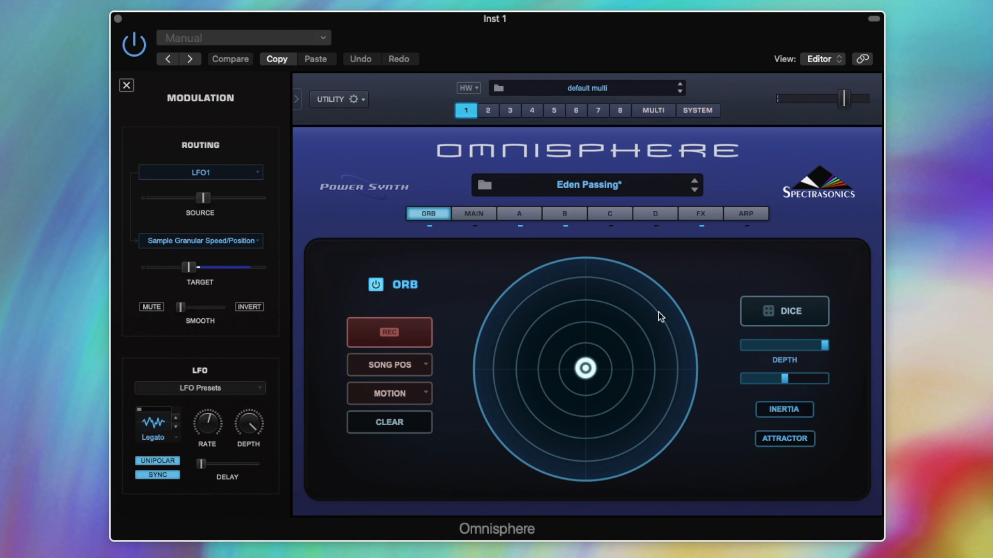
pyautogui.click(687, 216)
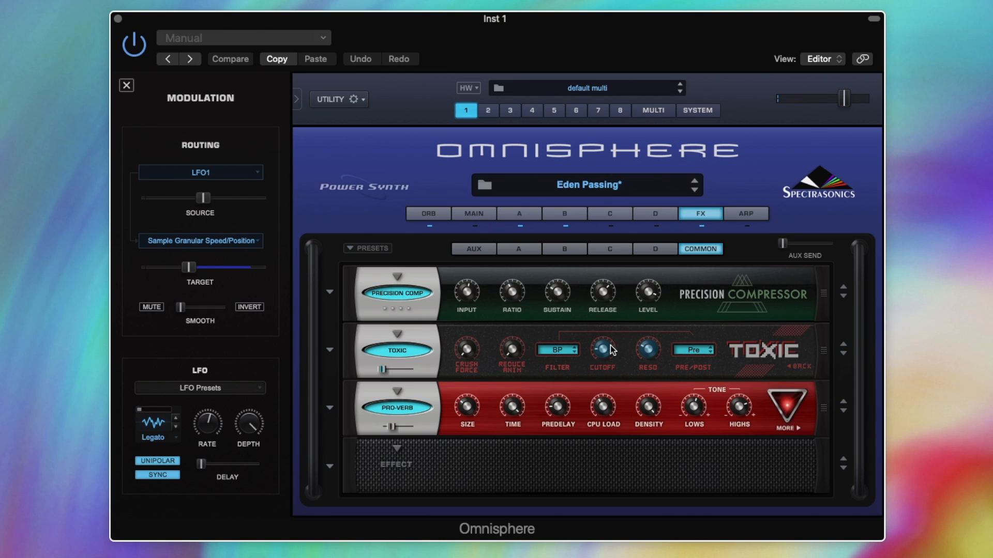
# - Return to the Orb and reposition its puck slightly off the centre
pyautogui.click(487, 251)
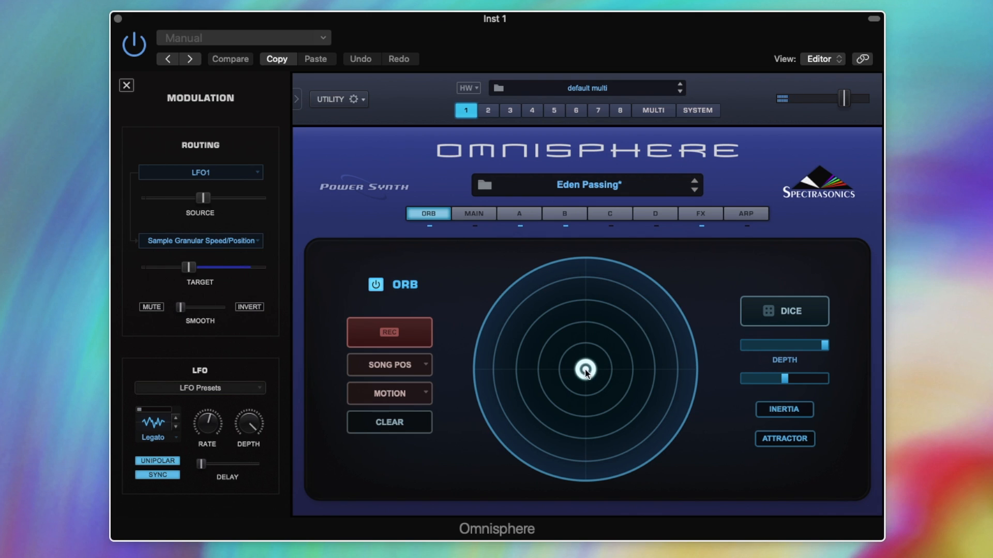
pyautogui.moveTo(603, 377)
pyautogui.mouseDown()
pyautogui.moveTo(669, 376)
pyautogui.moveTo(675, 345)
pyautogui.moveTo(640, 326)
pyautogui.moveTo(594, 323)
pyautogui.moveTo(519, 346)
pyautogui.moveTo(568, 413)
pyautogui.moveTo(584, 458)
pyautogui.moveTo(638, 451)
pyautogui.moveTo(690, 408)
pyautogui.moveTo(687, 387)
pyautogui.moveTo(661, 368)
pyautogui.moveTo(590, 371)
pyautogui.mouseUp()
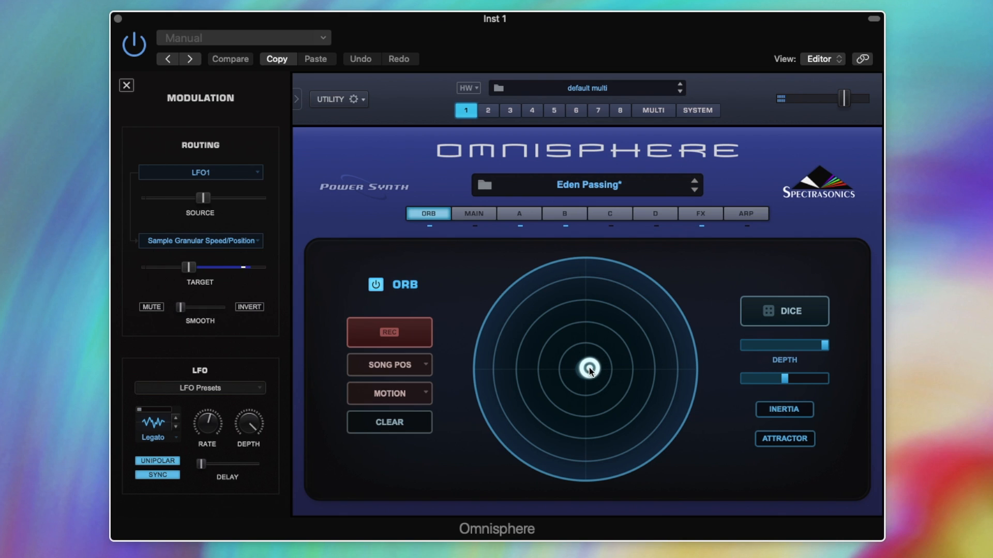